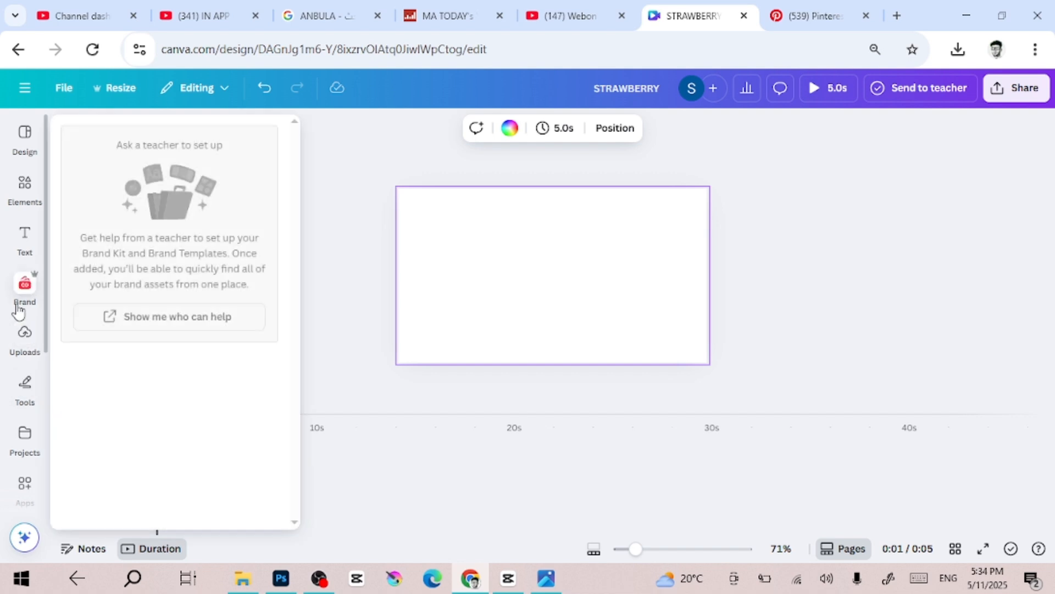
- Add the recently used carrot graphic from the elements library to the blank page
click(25, 189)
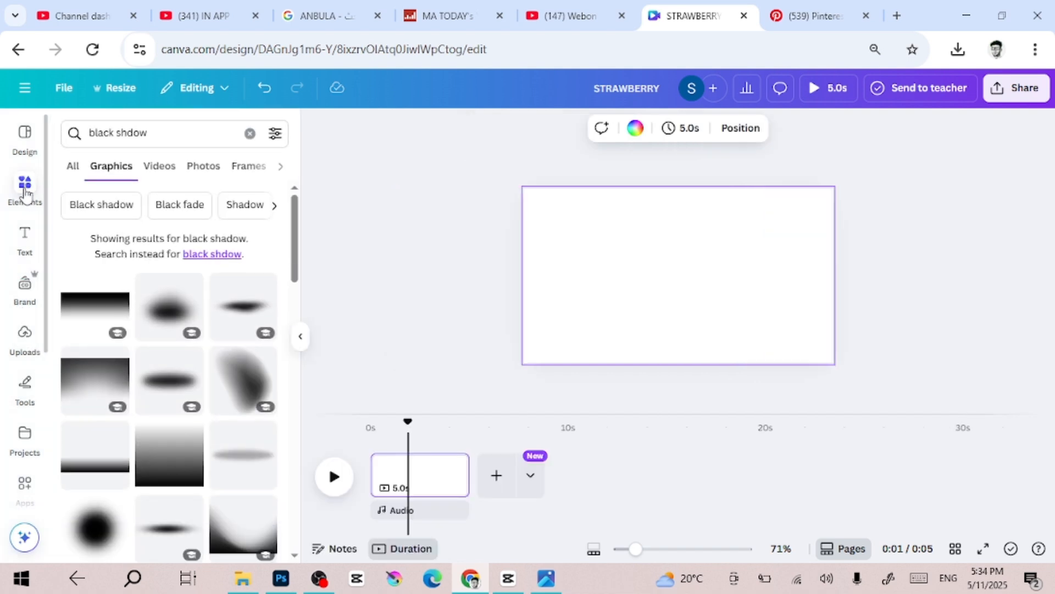
click(250, 133)
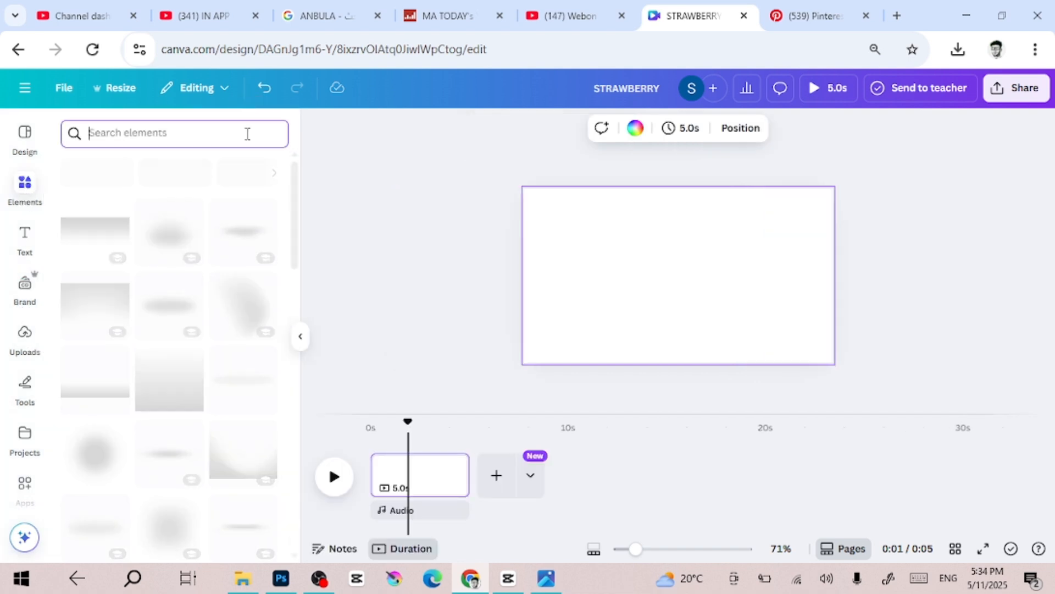
scroll(193, 373, down, 1)
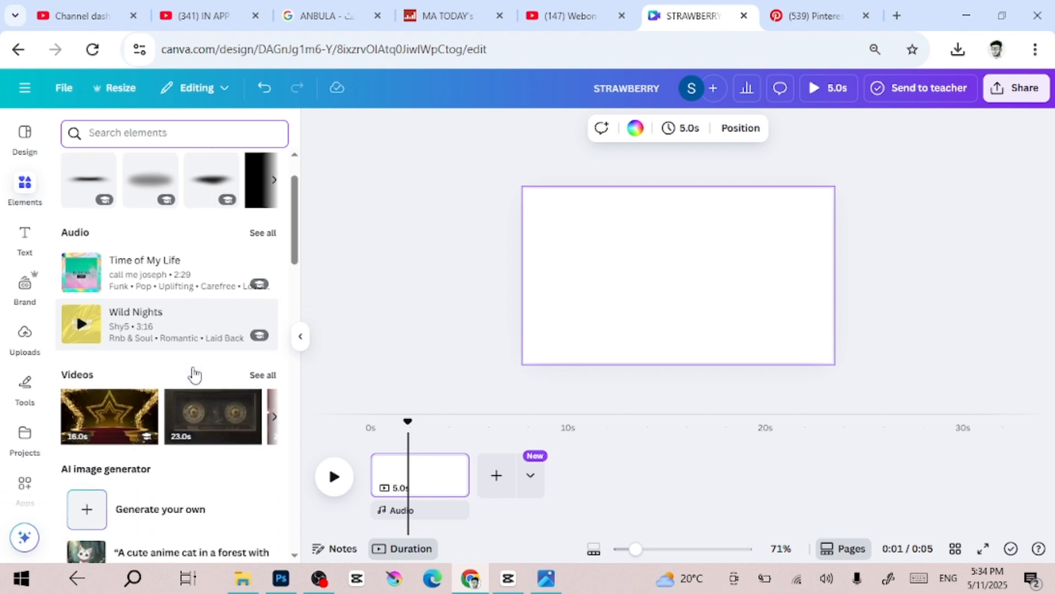
scroll(194, 374, up, 1)
click(274, 212)
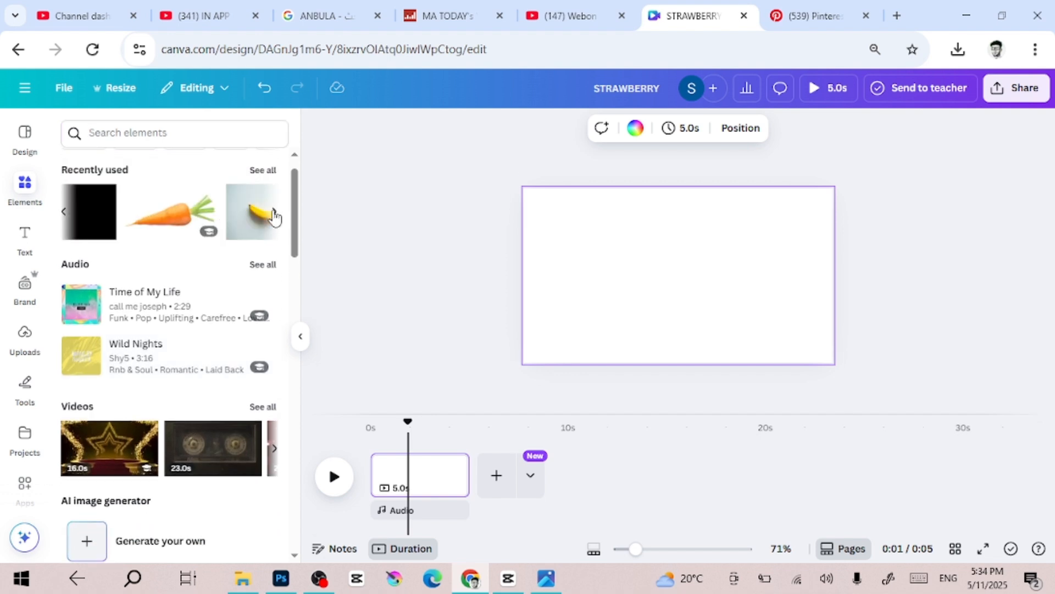
click(176, 211)
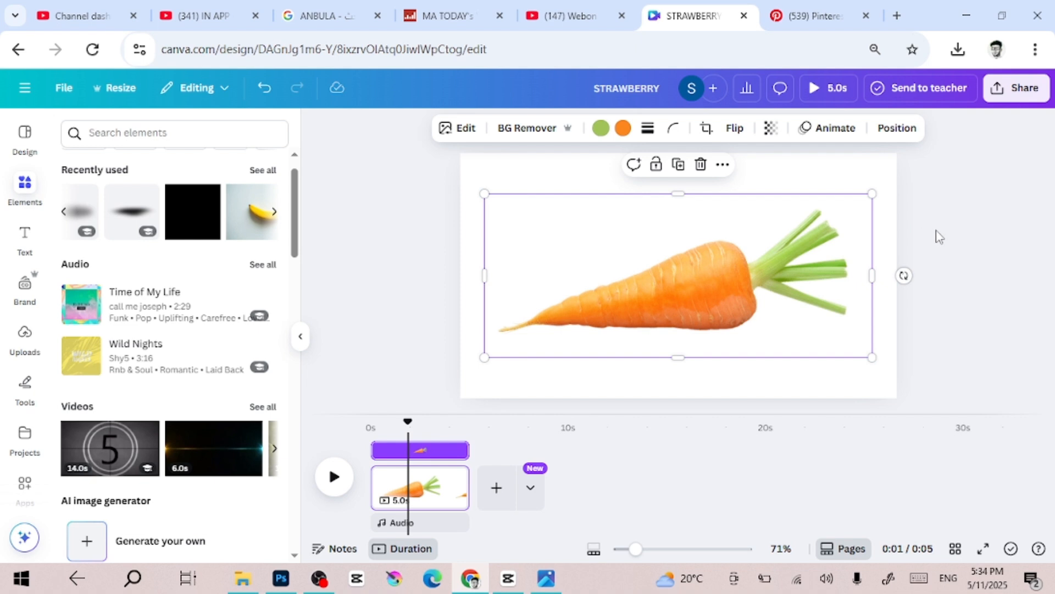
click(938, 236)
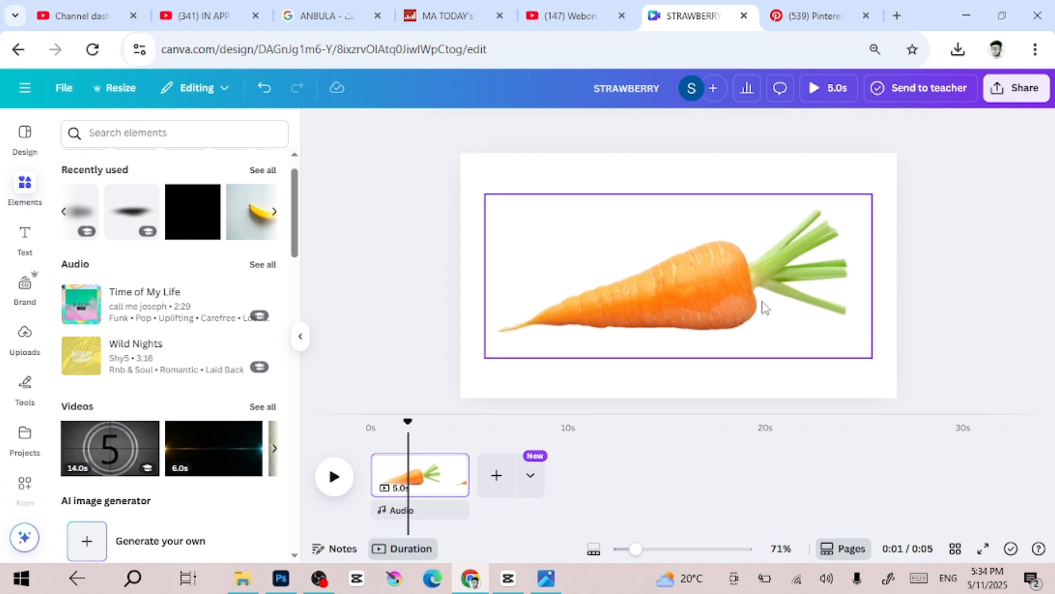
click(724, 296)
click(498, 309)
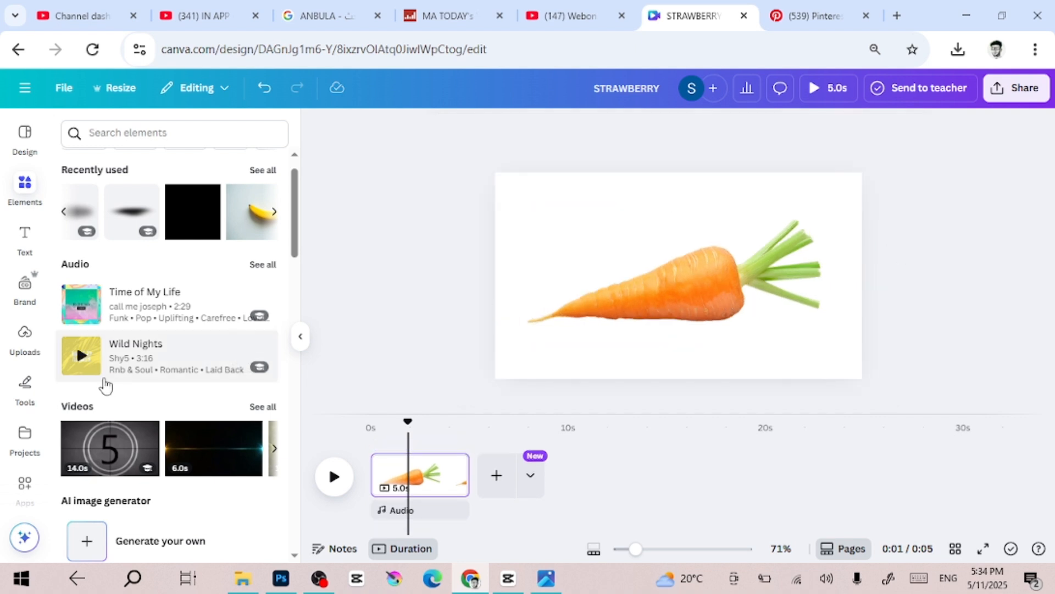
- Search the apps for TypeCraft and open it
scroll(25, 435, down, 2)
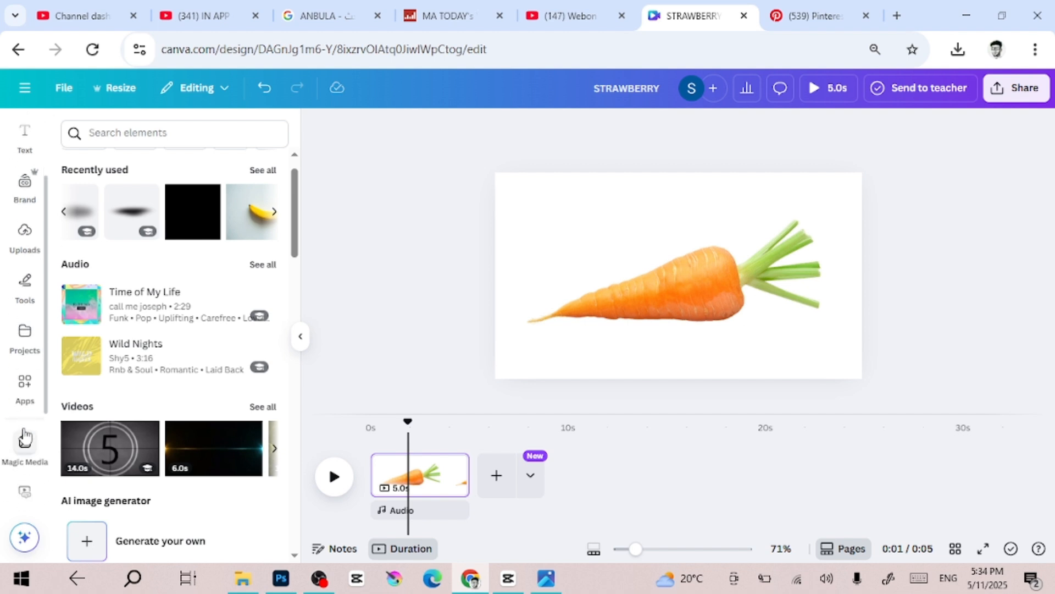
click(22, 390)
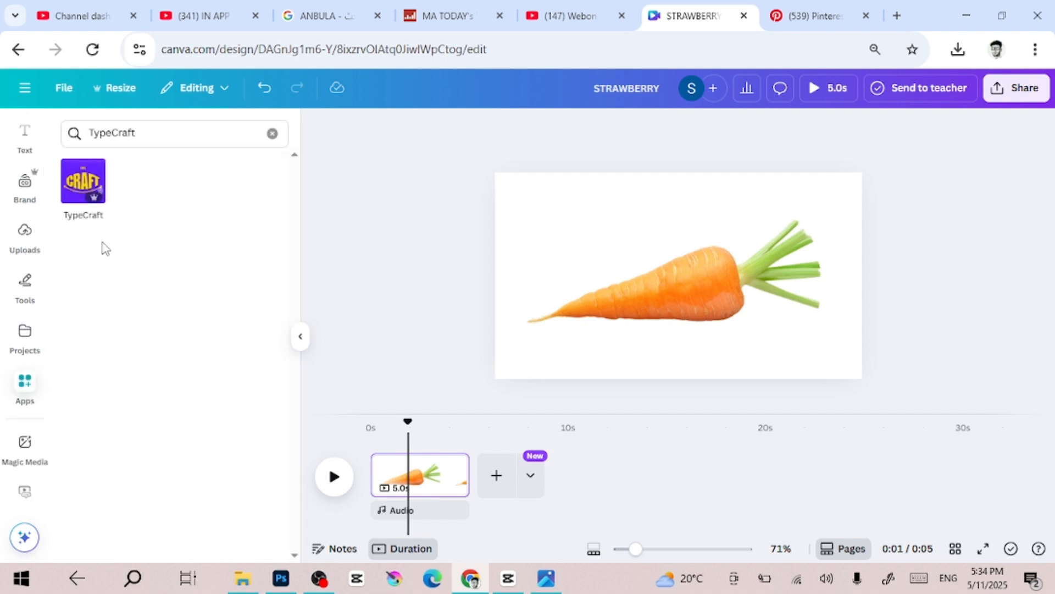
click(175, 129)
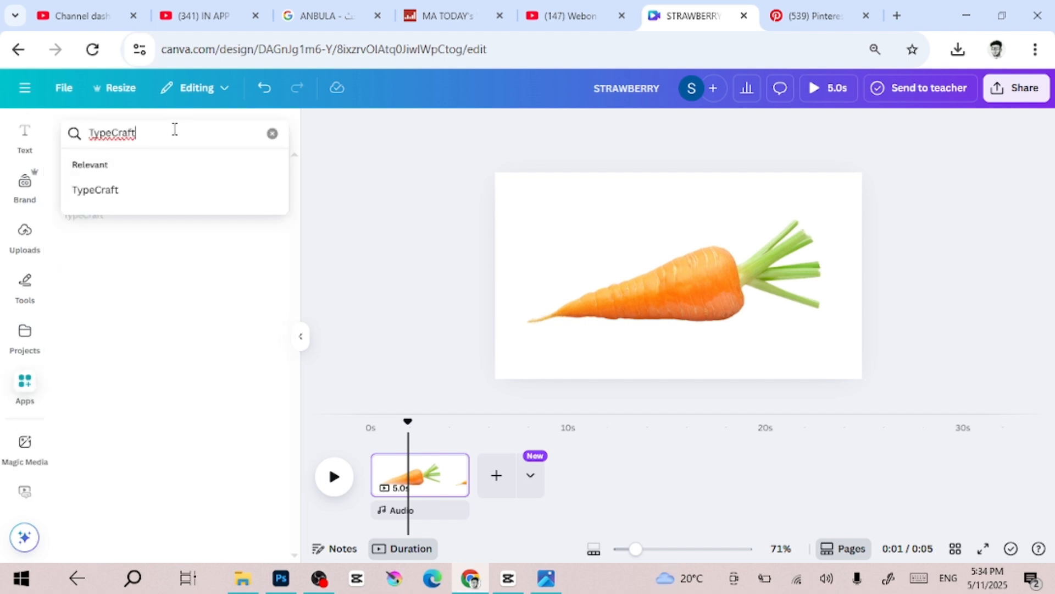
key(Return)
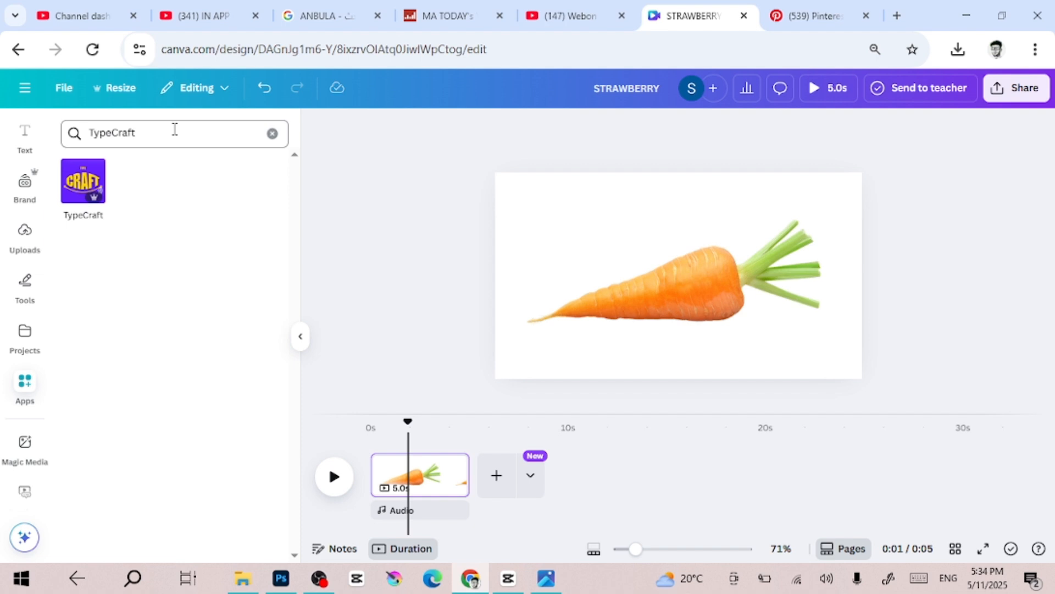
click(92, 185)
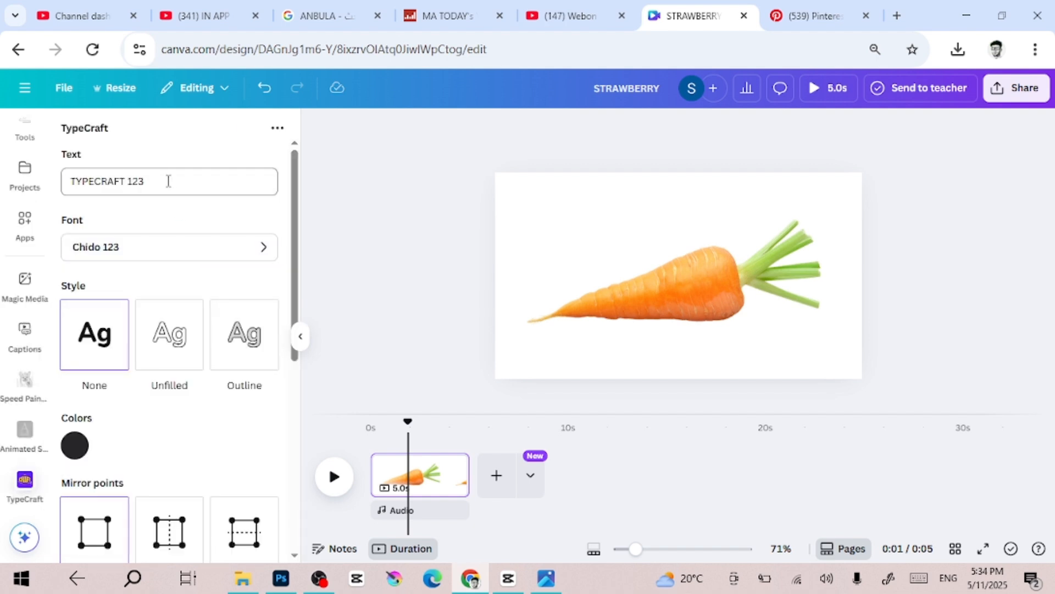
- Replace the TypeCraft sample text with CARROT
triple_click(168, 181)
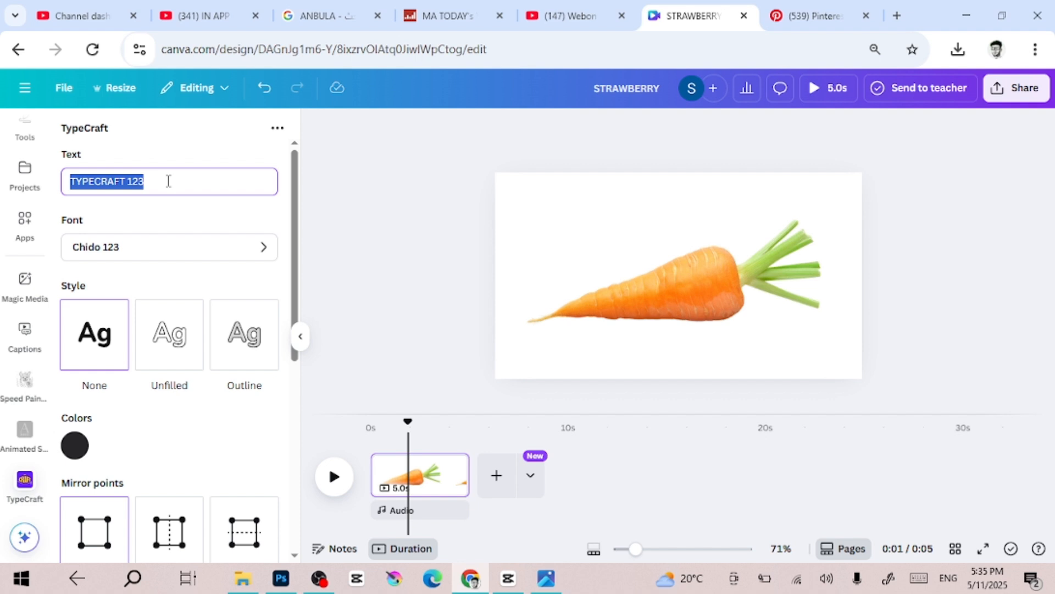
text(c)
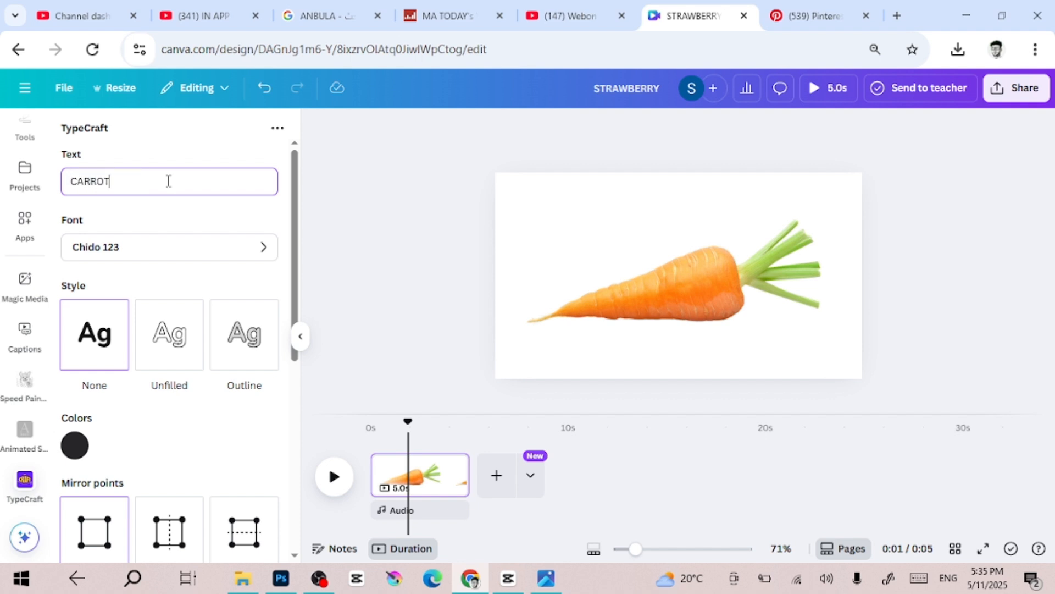
click(233, 255)
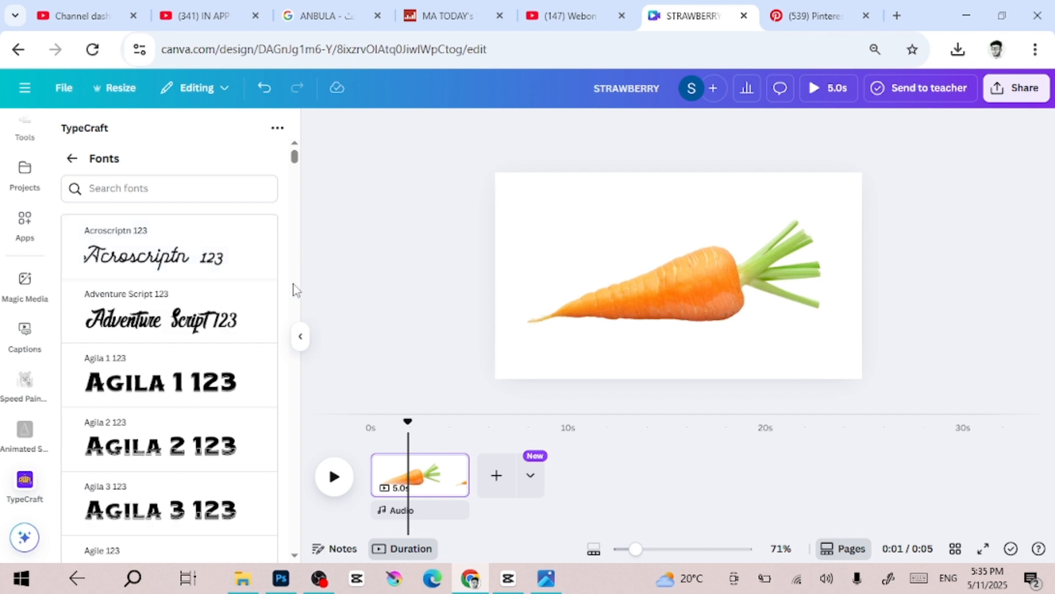
click(72, 158)
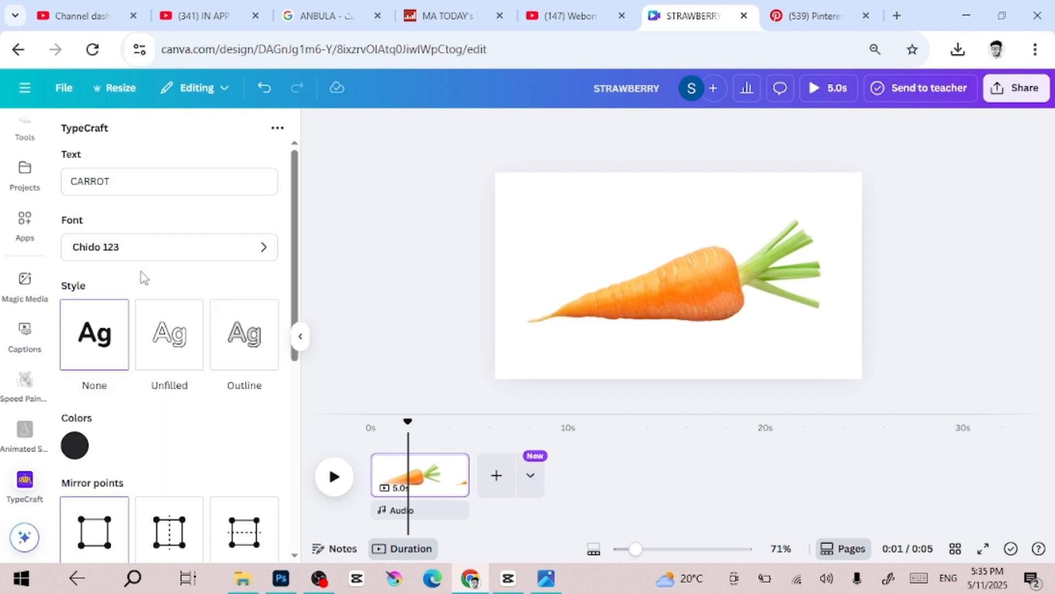
- Set the TypeCraft text color to white, #FFFFFF
scroll(142, 275, down, 2)
scroll(141, 275, down, 1)
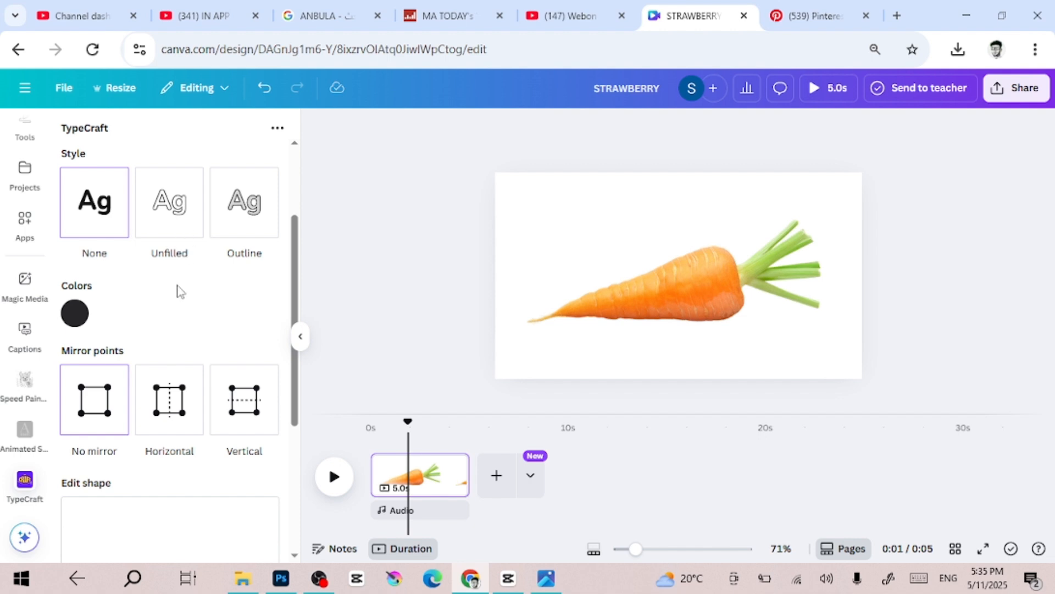
scroll(179, 291, down, 1)
click(74, 277)
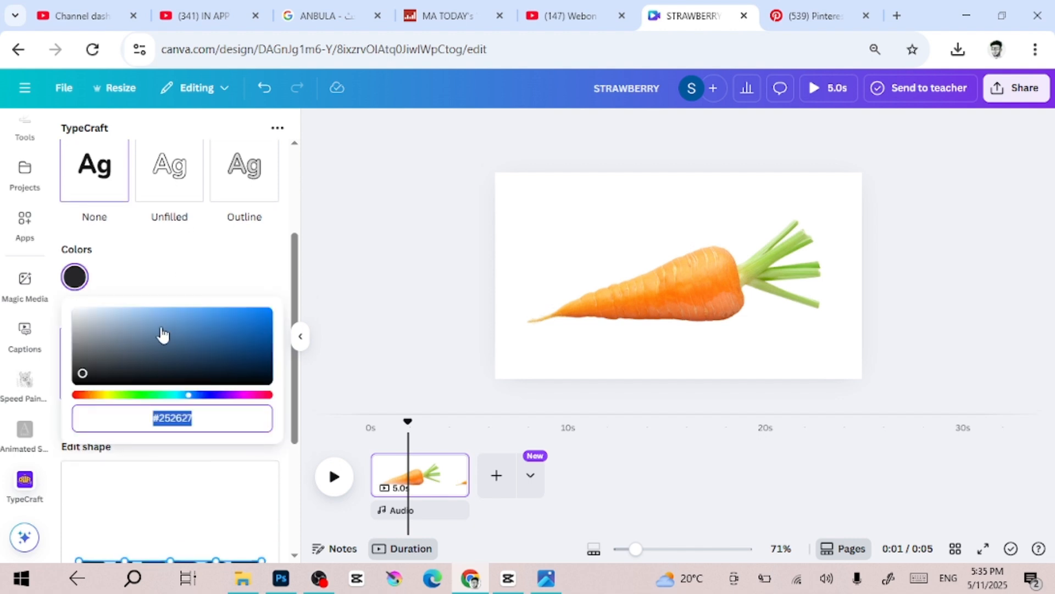
drag(132, 340, 60, 311)
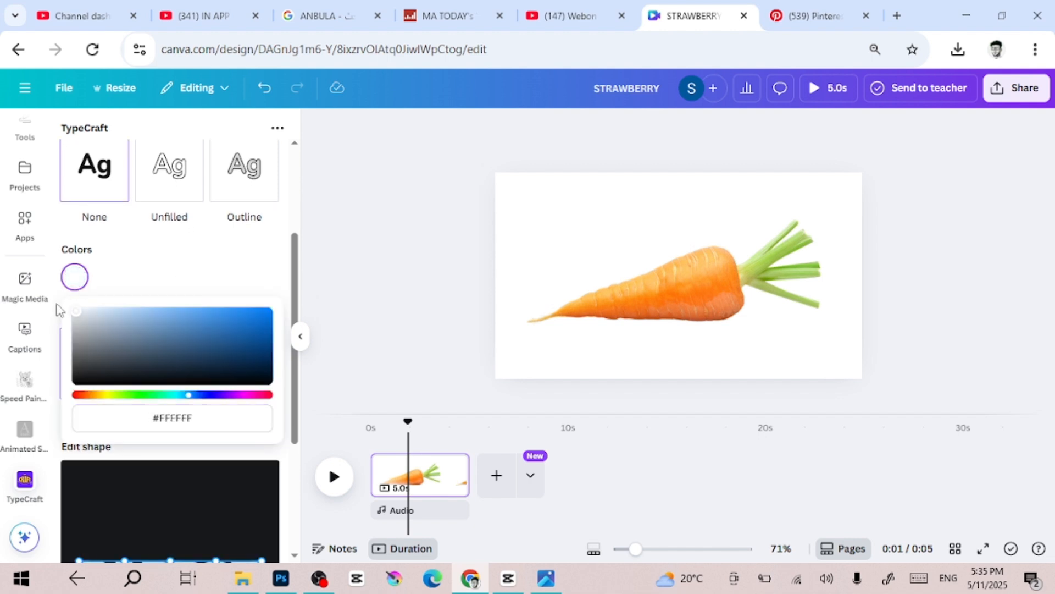
click(194, 259)
- Search the TypeCraft fonts for ANTO and apply Anton Regular 123 to the CARROT text
scroll(196, 258, down, 4)
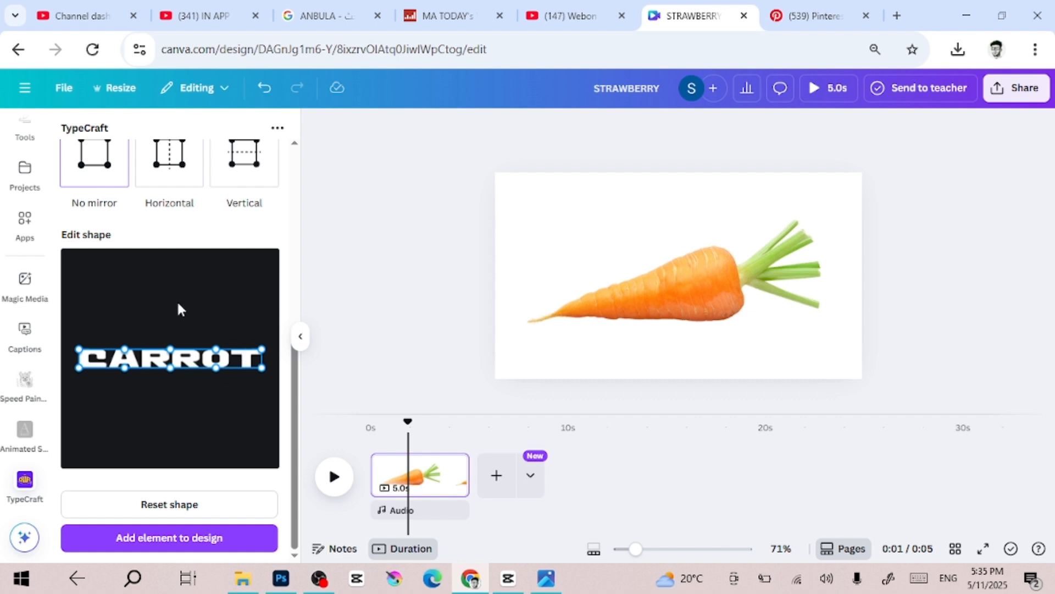
scroll(176, 299, up, 5)
click(162, 246)
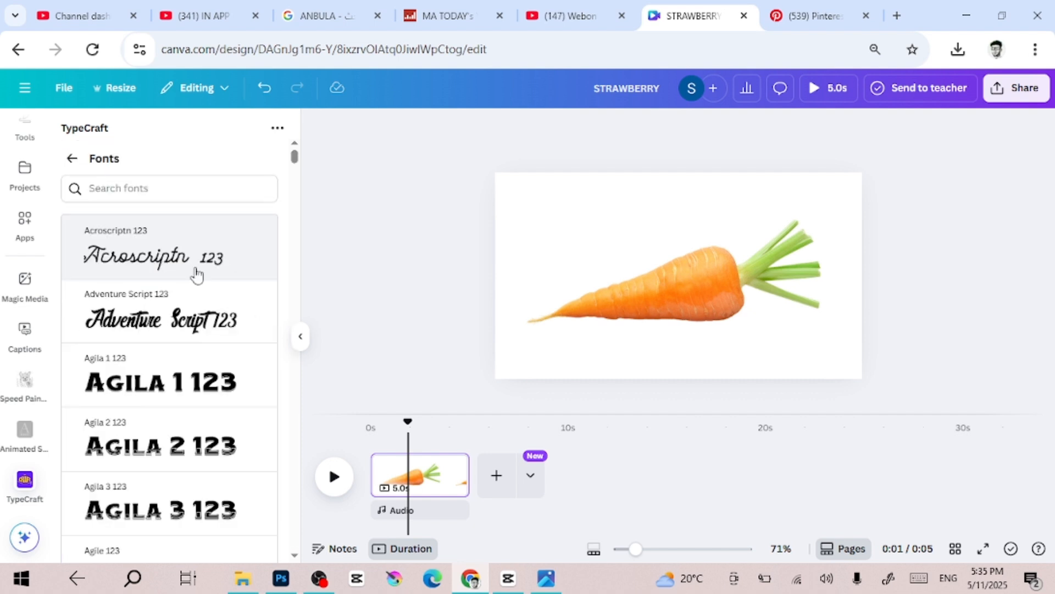
scroll(207, 349, down, 5)
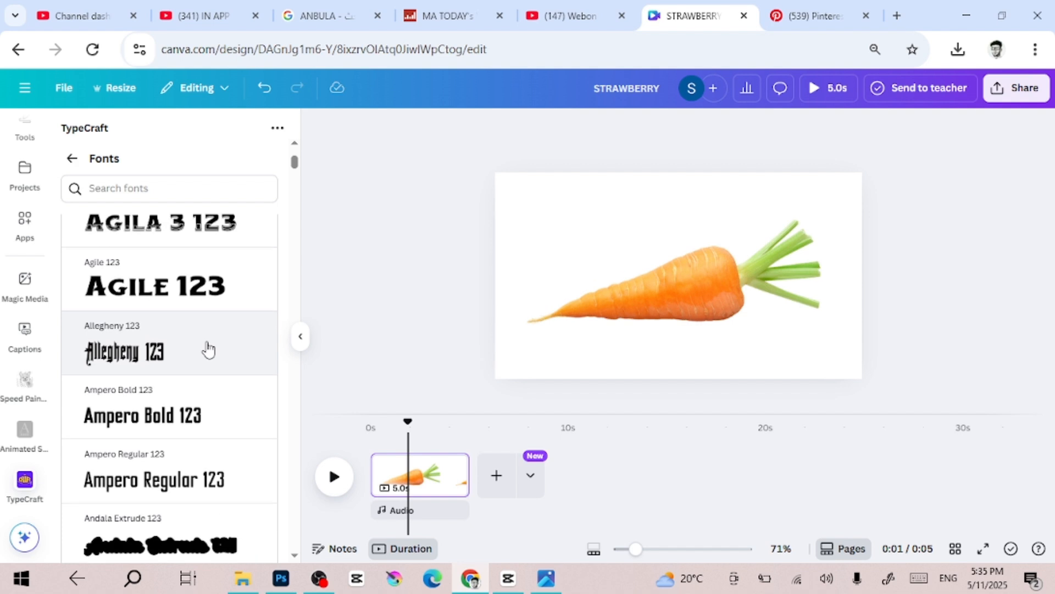
scroll(208, 350, up, 1)
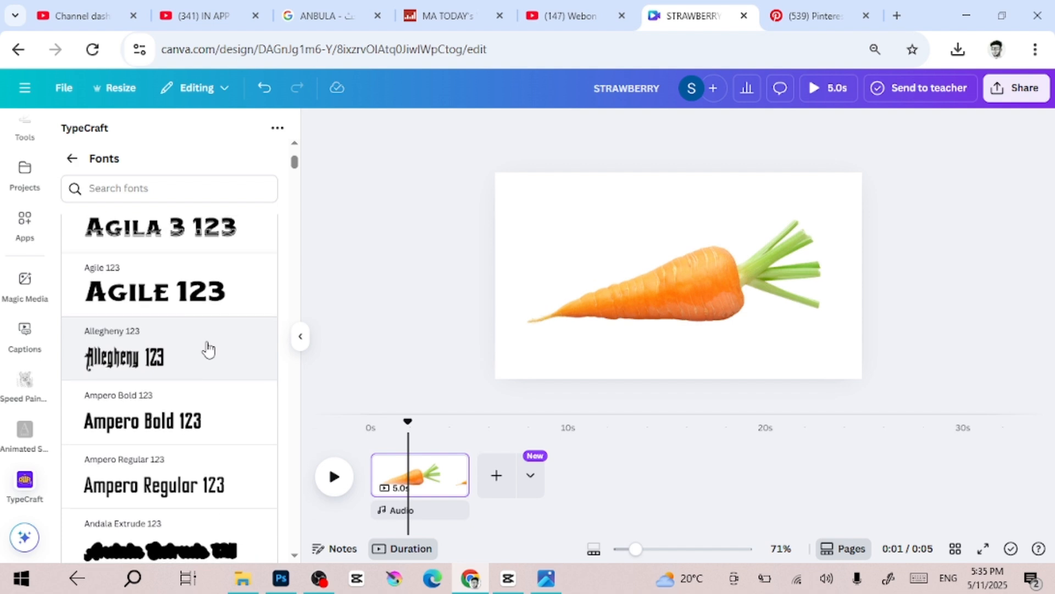
click(137, 181)
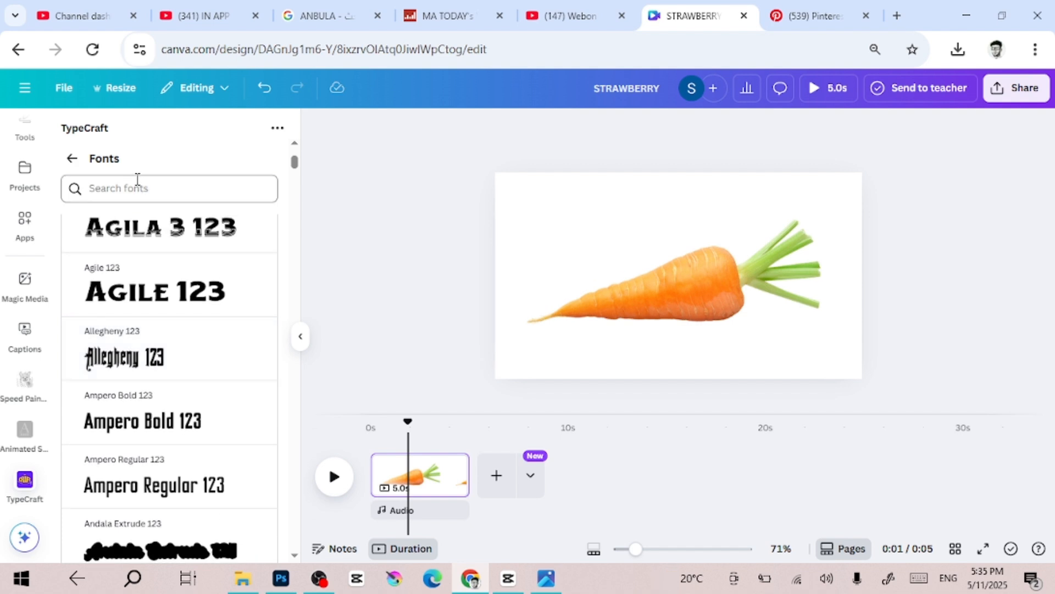
text(ANTO)
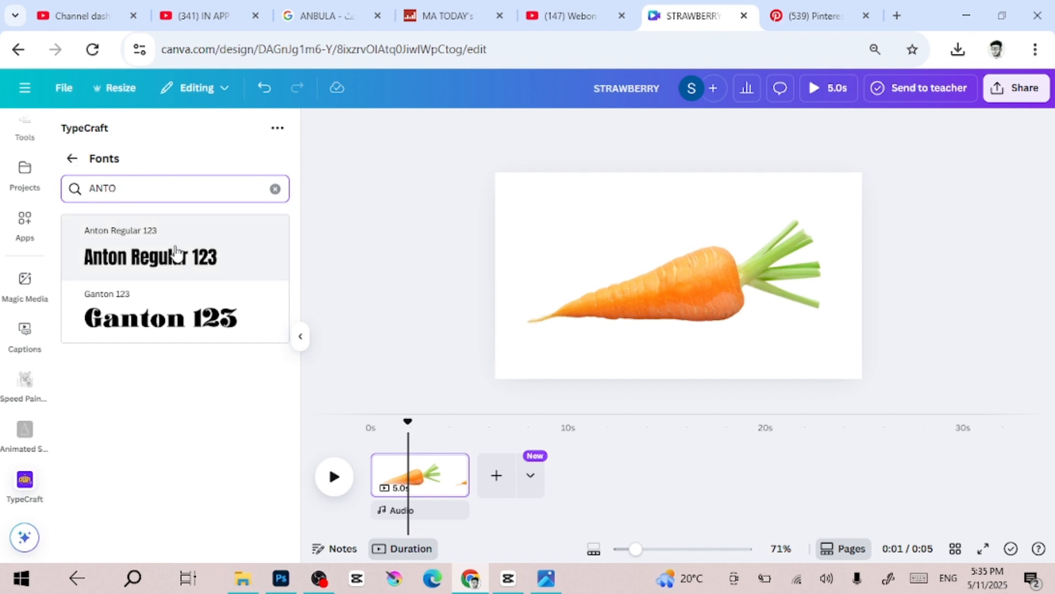
click(177, 265)
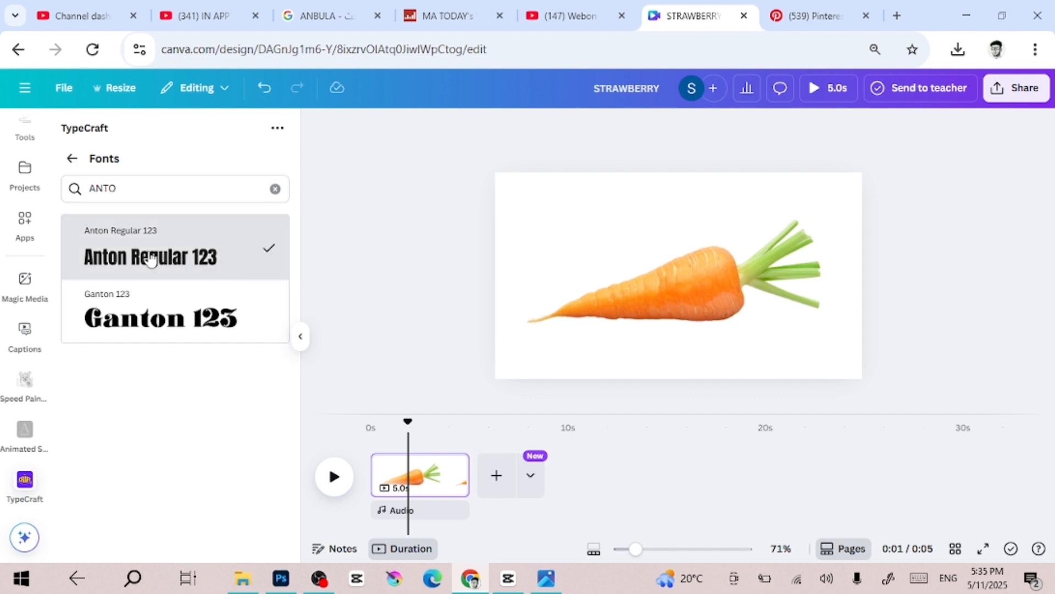
click(73, 162)
- Add the white CARROT text to the design and move it over the lower part of the carrot's body
scroll(167, 292, down, 1)
scroll(166, 292, down, 5)
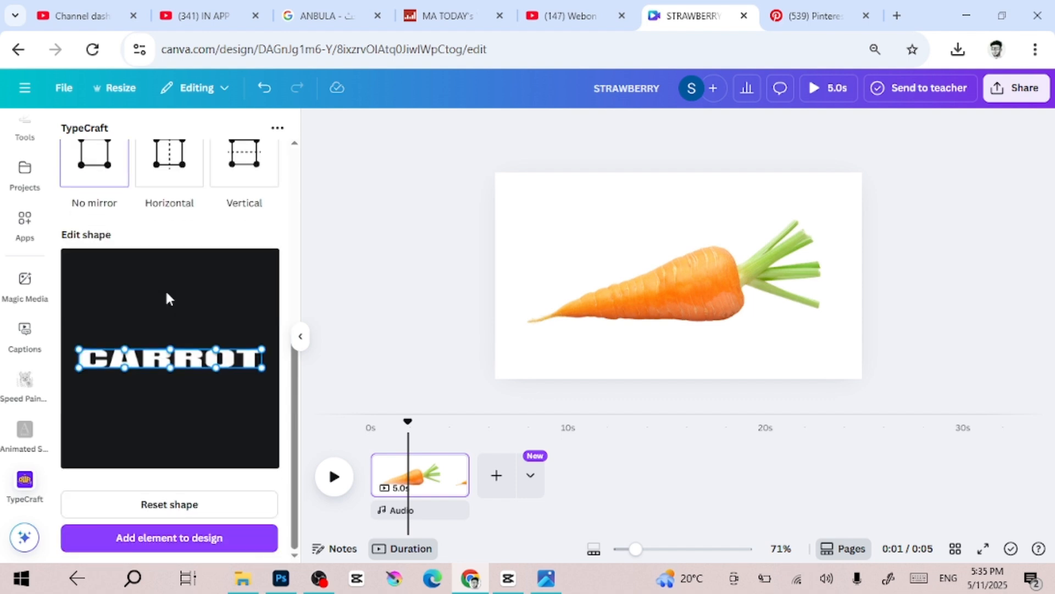
click(187, 546)
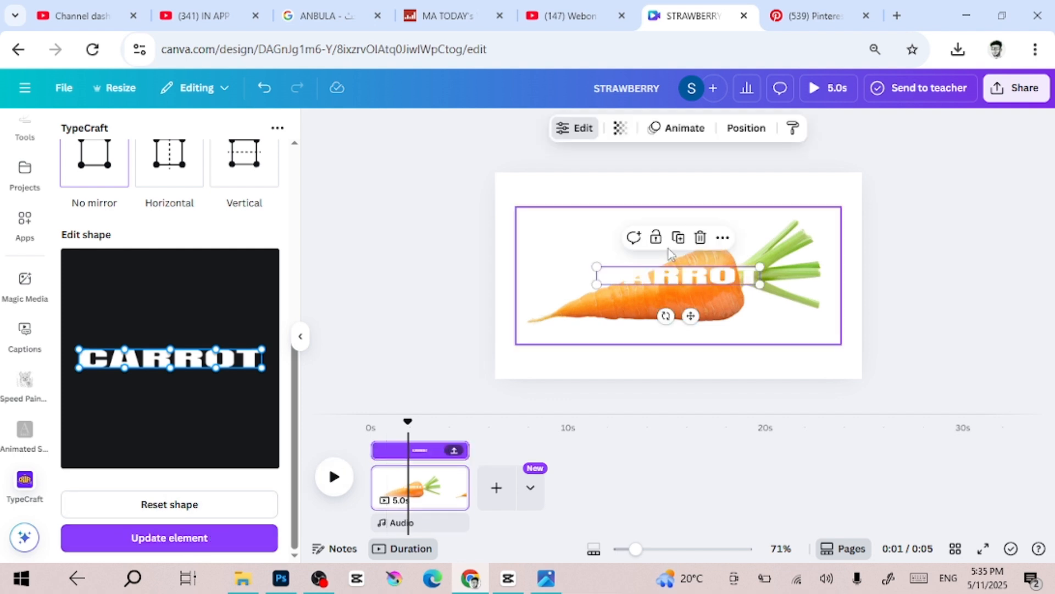
drag(699, 283, 679, 316)
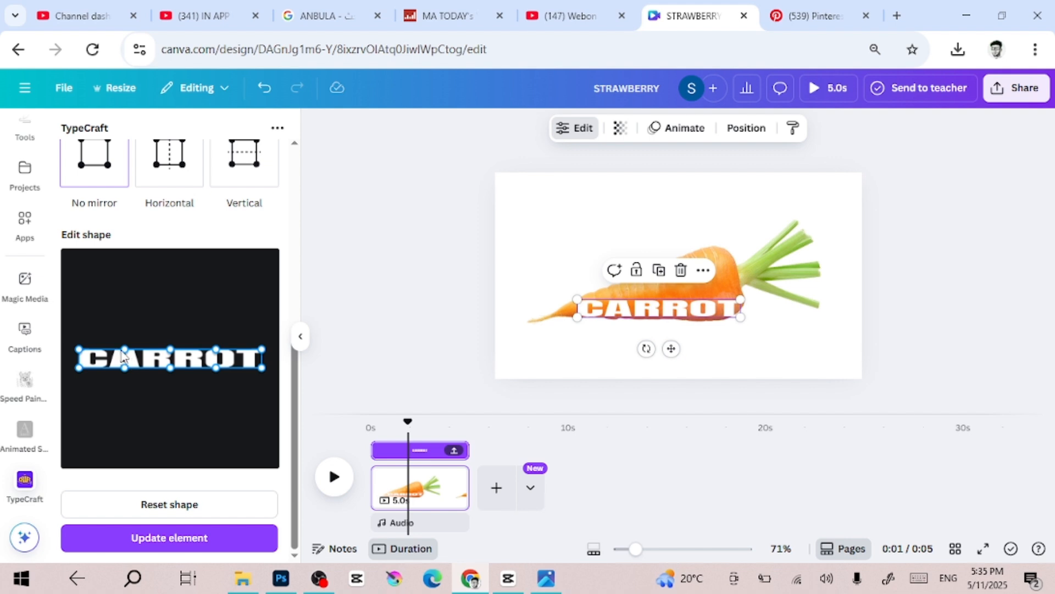
- Warp the CARROT text so its top edge rises along the carrot's outline, update the element, and fit it over the carrot's body
drag(126, 351, 122, 328)
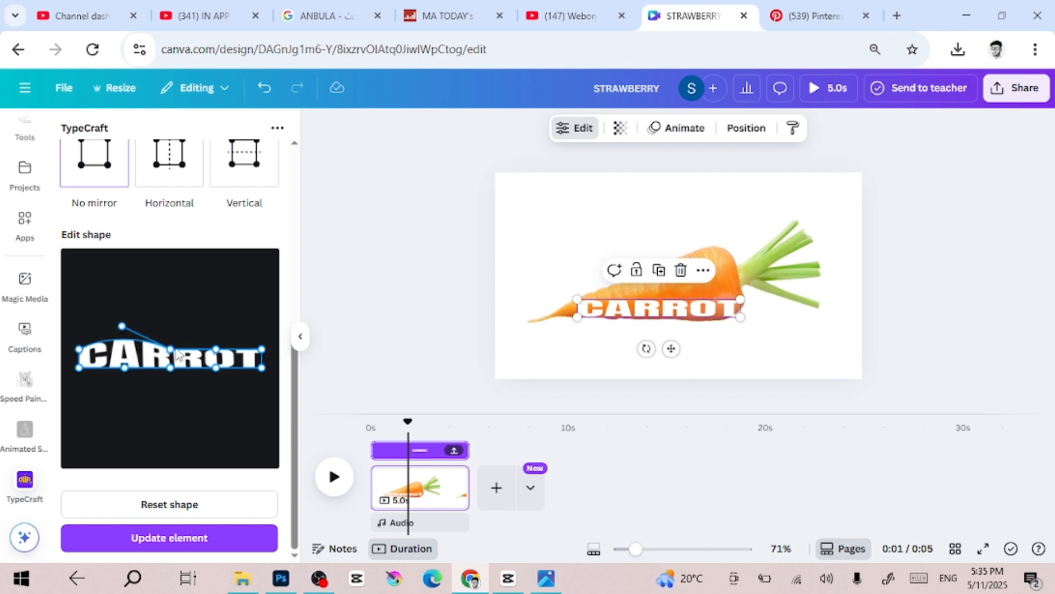
drag(174, 356, 127, 318)
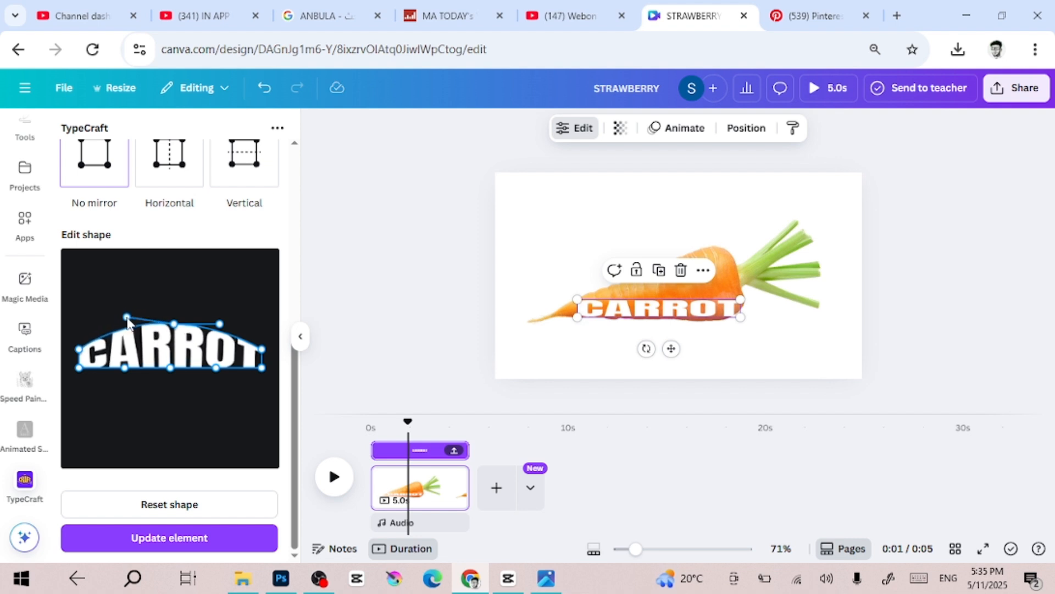
click(183, 538)
drag(665, 310, 662, 293)
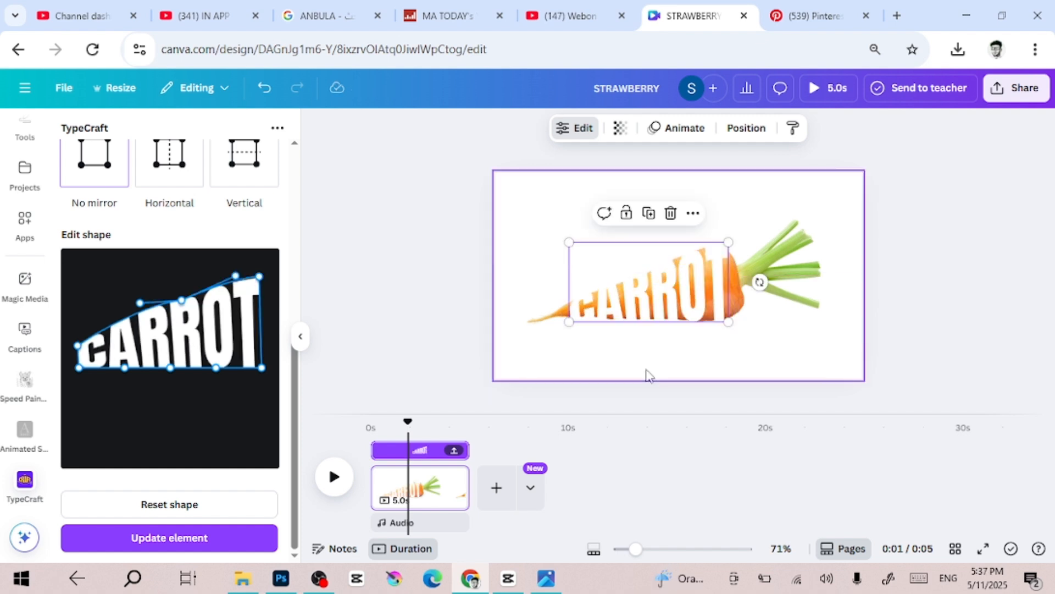
click(648, 374)
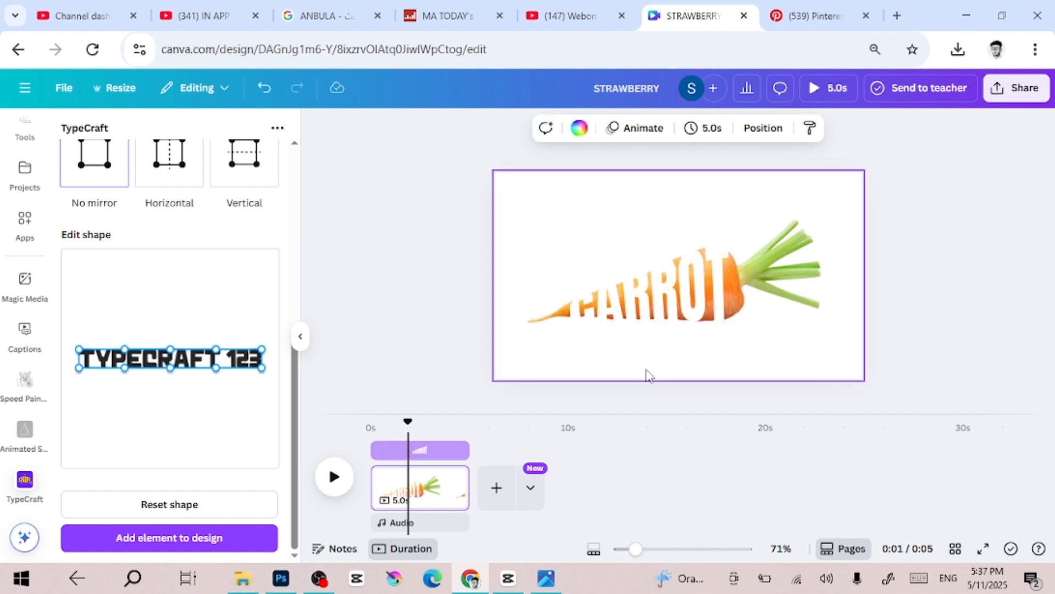
click(714, 318)
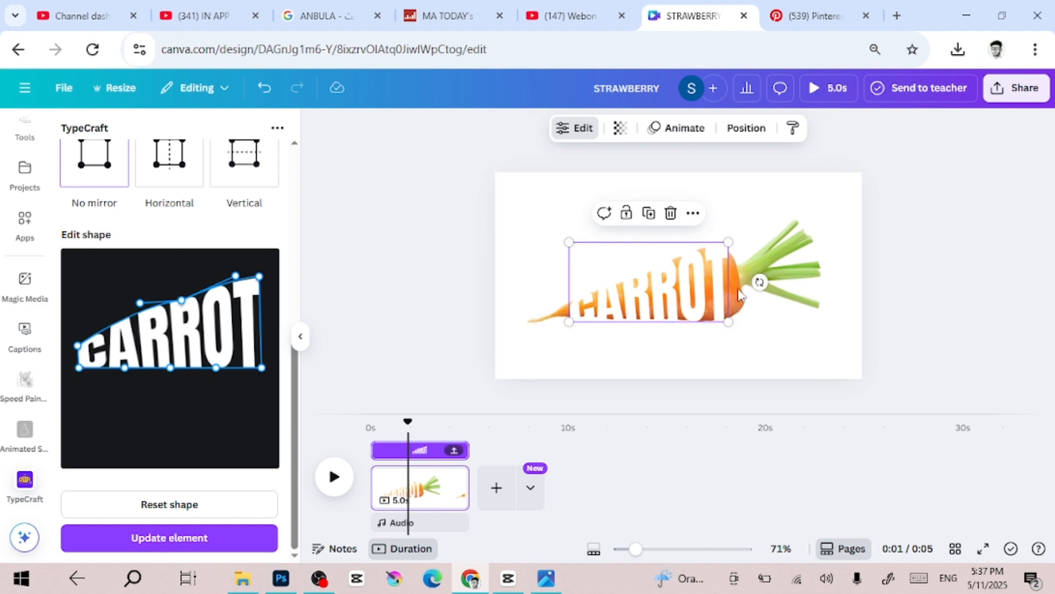
- Duplicate the carrot page and delete the carrot photo from the copy, keeping the white CARROT text
click(451, 478)
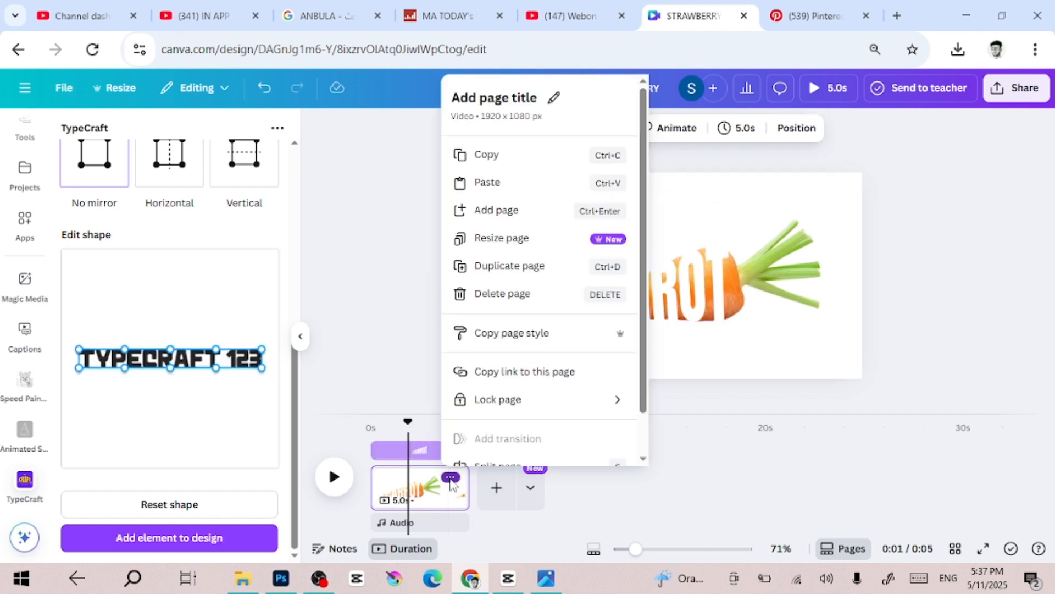
click(516, 266)
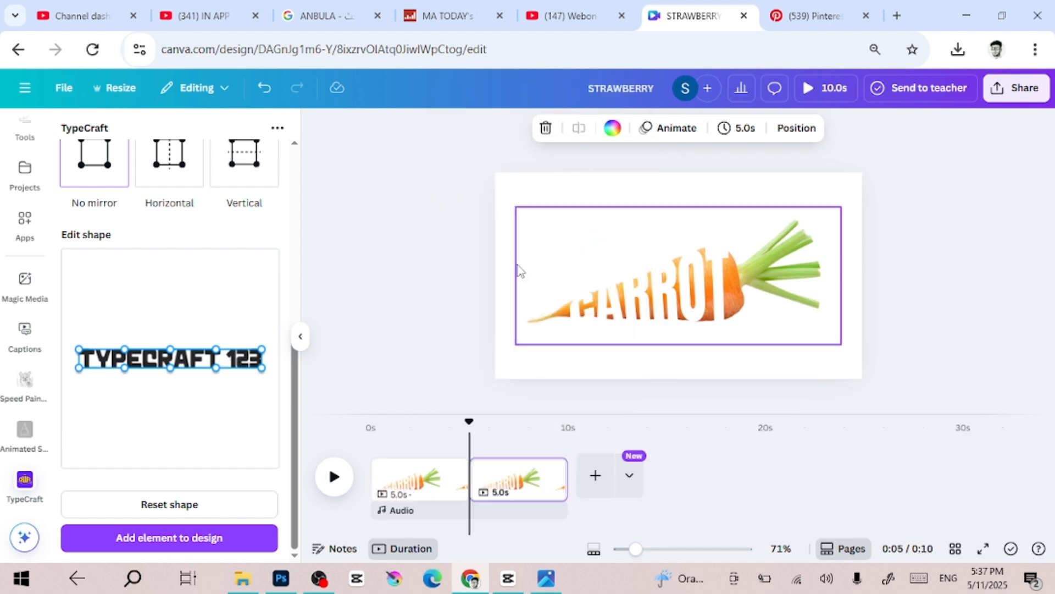
click(520, 478)
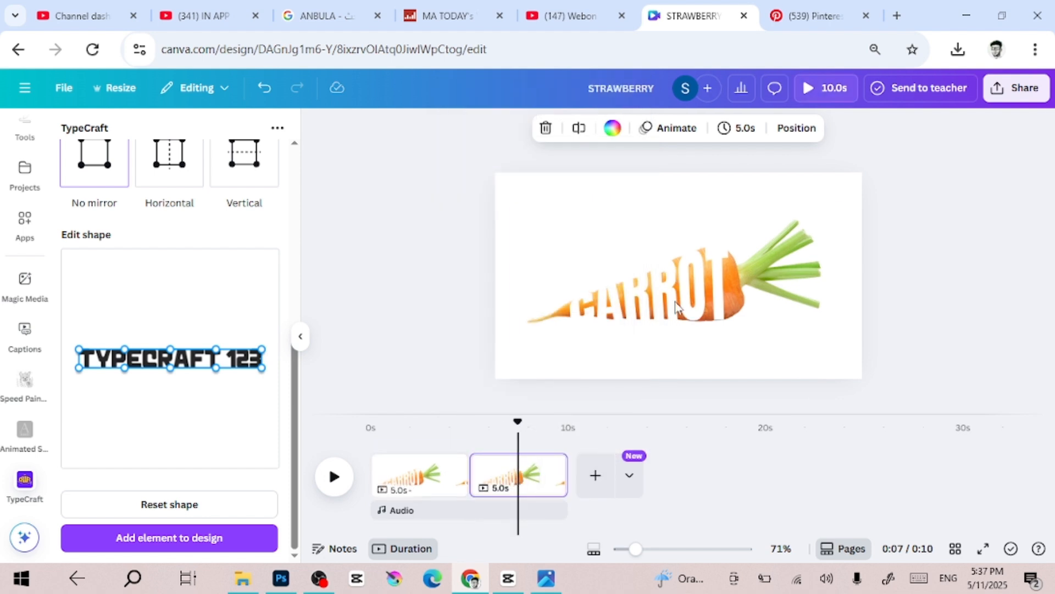
click(740, 282)
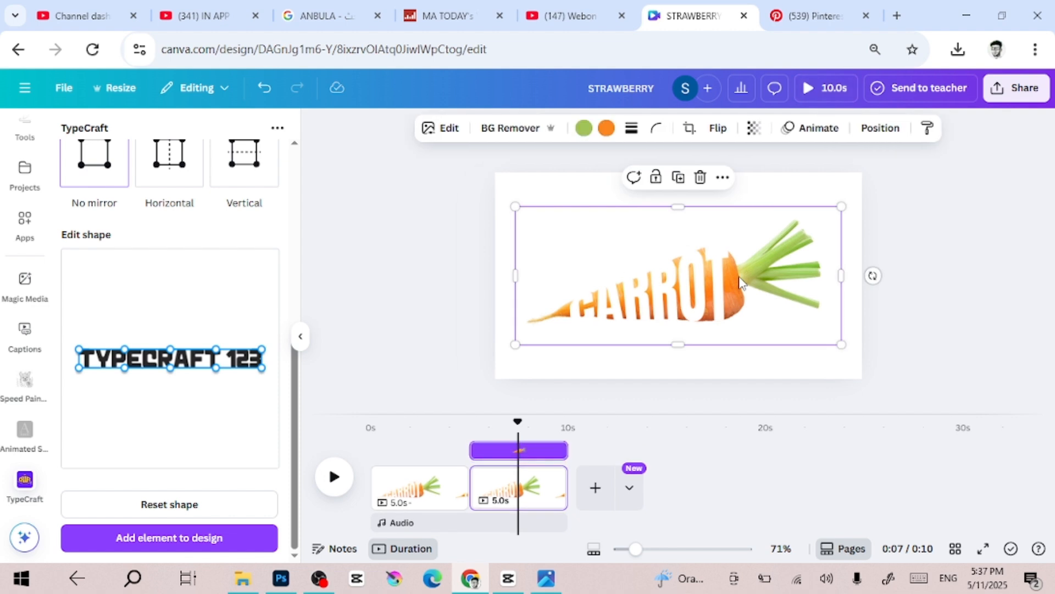
click(959, 333)
click(771, 277)
key(Delete)
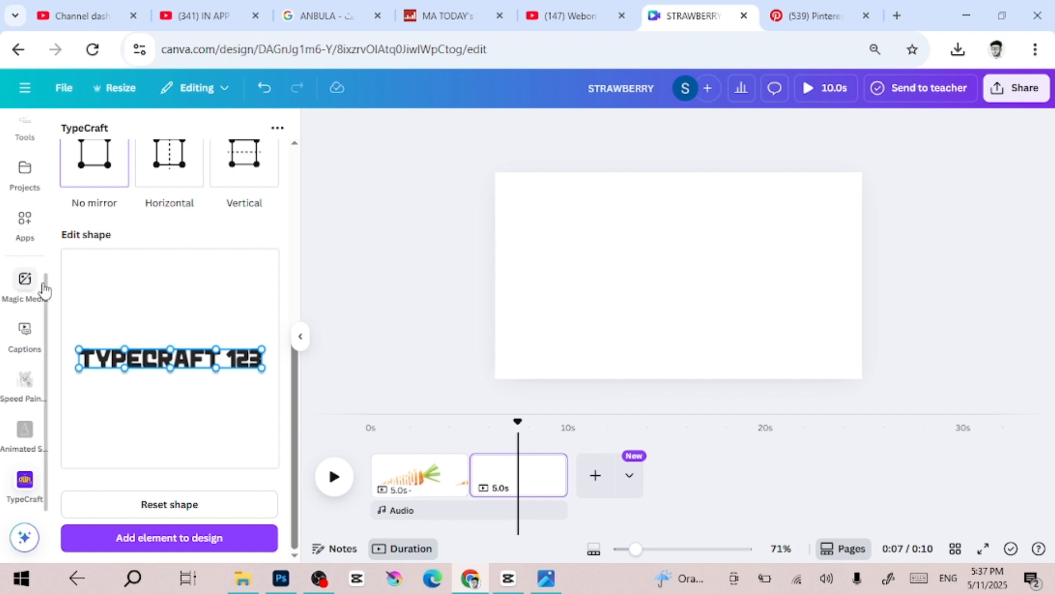
- Add a square from the basic shapes to the second page
scroll(21, 214, up, 5)
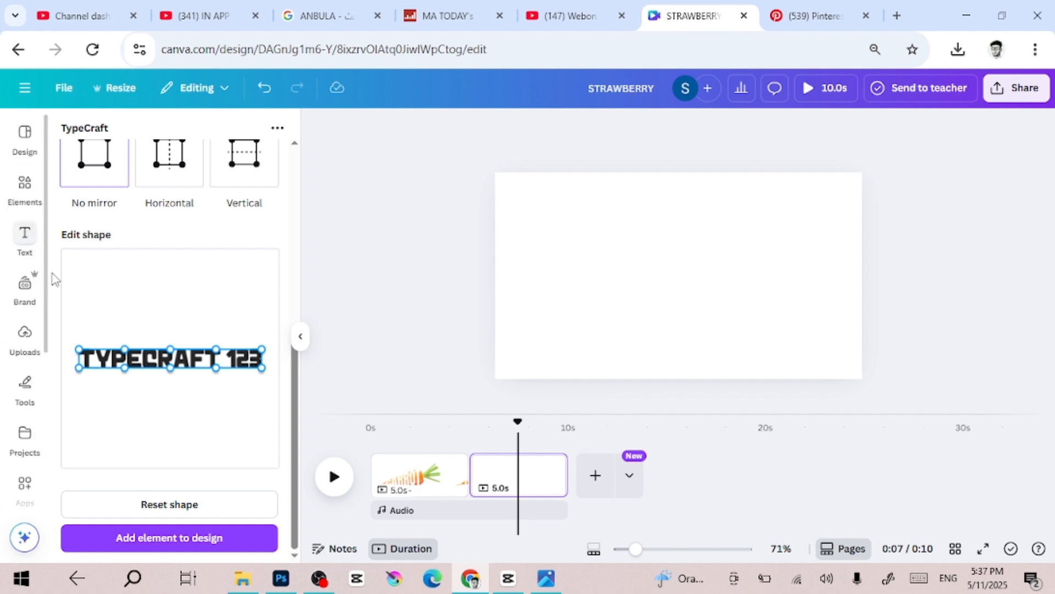
click(21, 213)
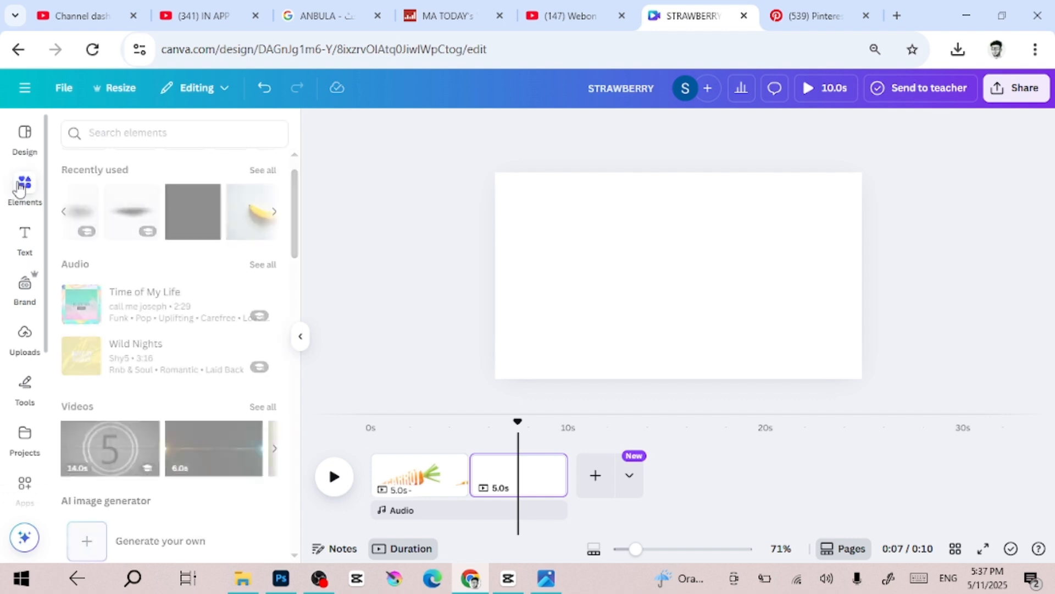
scroll(154, 310, down, 10)
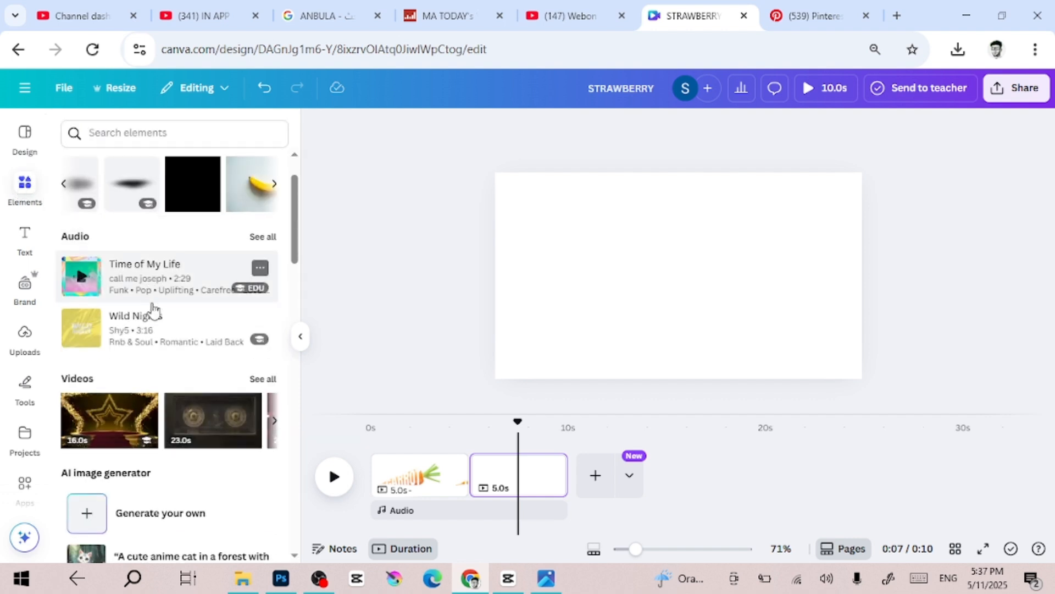
scroll(153, 310, down, 6)
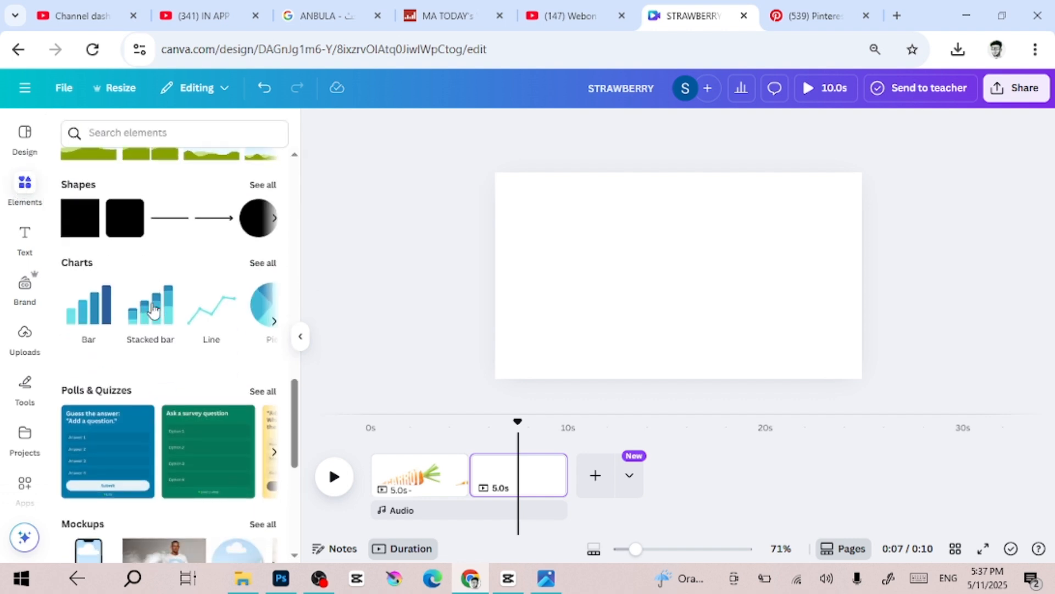
click(88, 209)
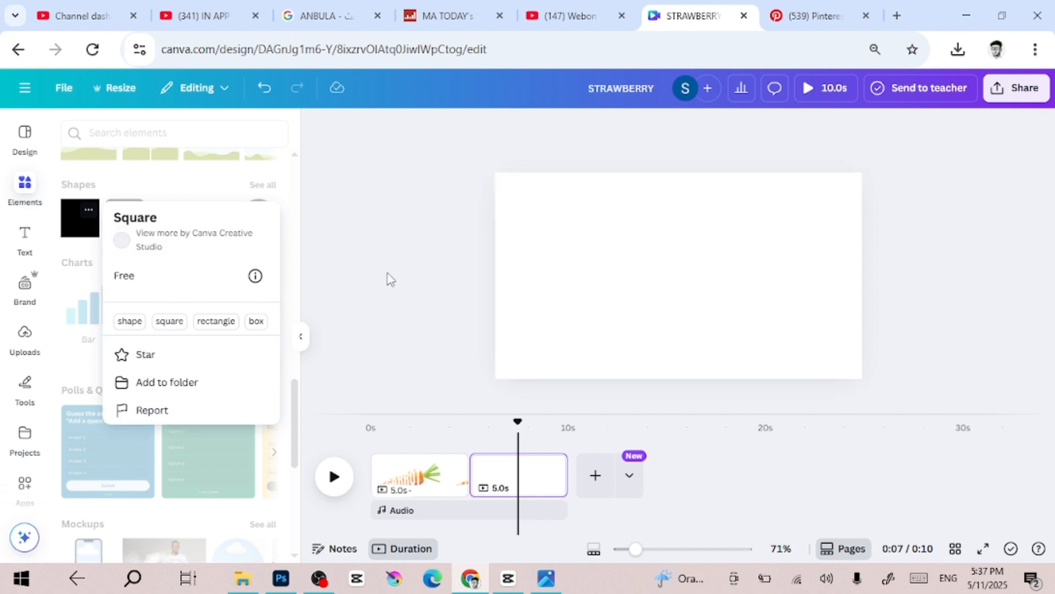
click(81, 231)
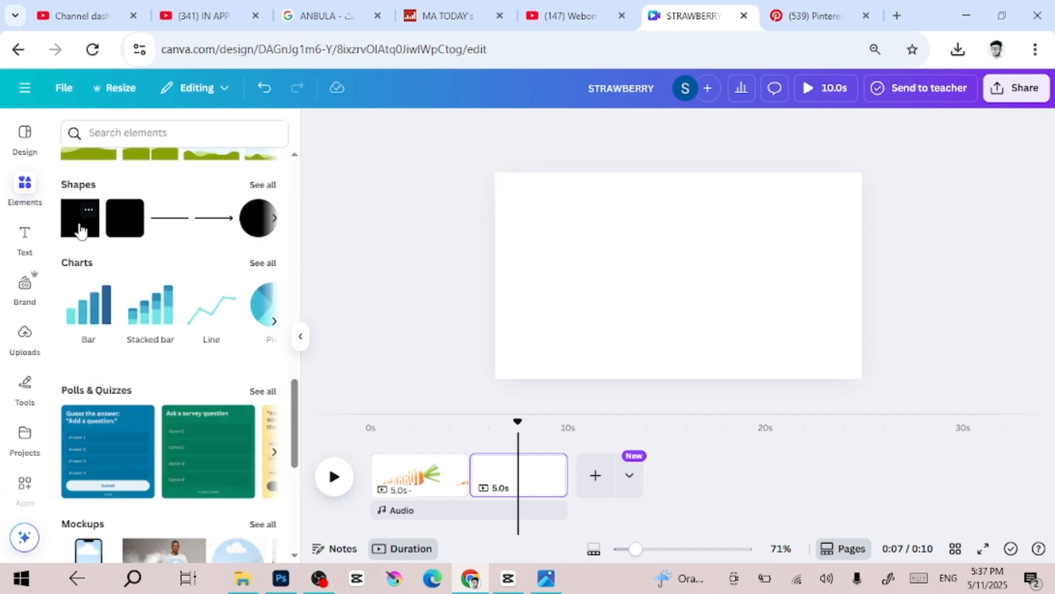
click(80, 230)
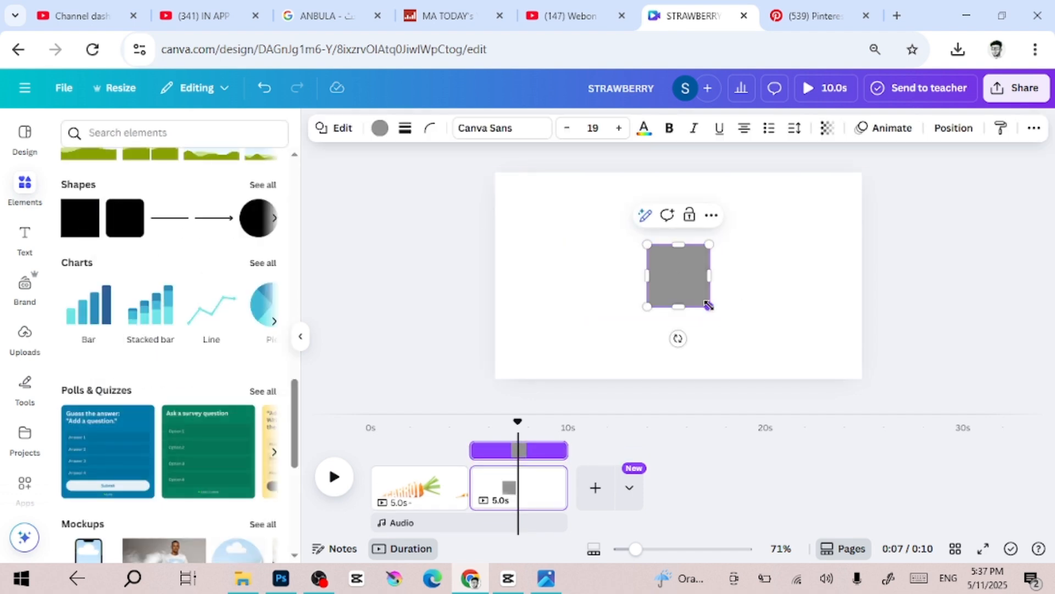
- Stretch the square into a wide rectangle that covers the whole CARROT text area on the second page
drag(709, 306, 836, 336)
drag(751, 306, 685, 351)
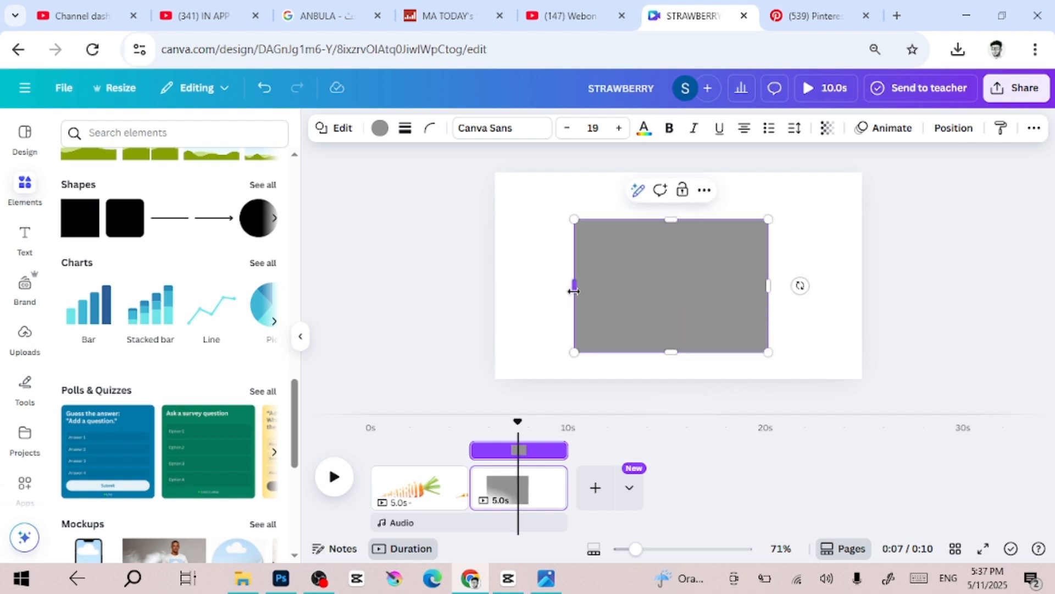
drag(573, 291, 544, 290)
drag(767, 283, 805, 283)
click(926, 267)
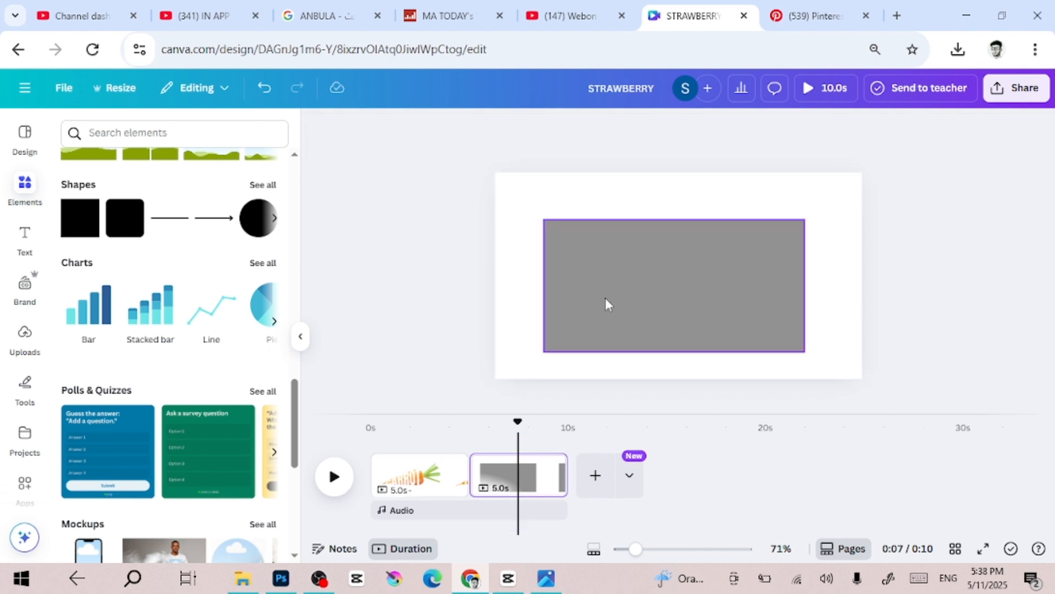
- Fill the rectangle with black, #000000
click(558, 256)
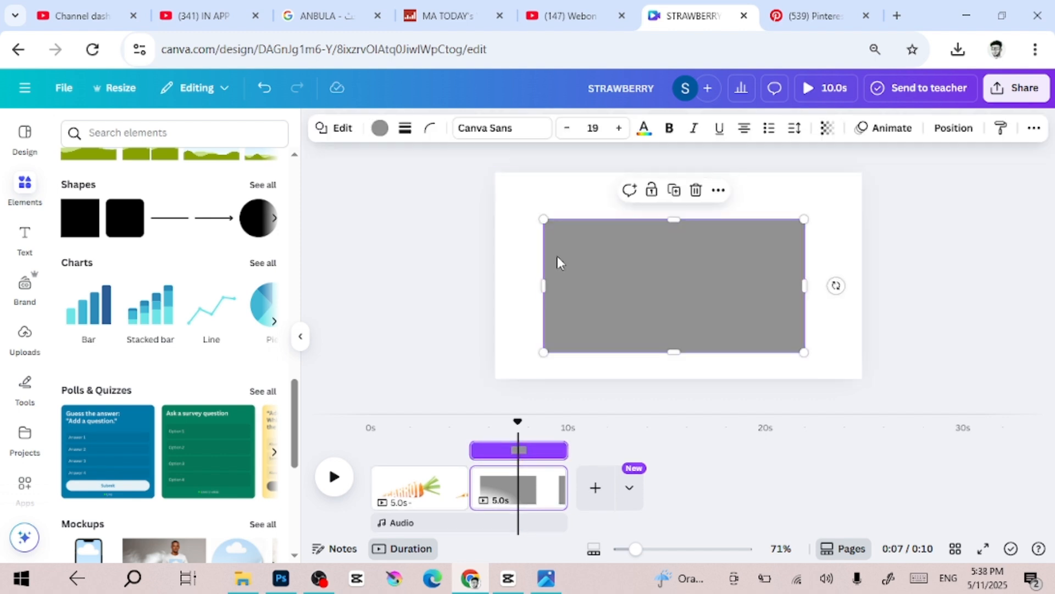
click(380, 129)
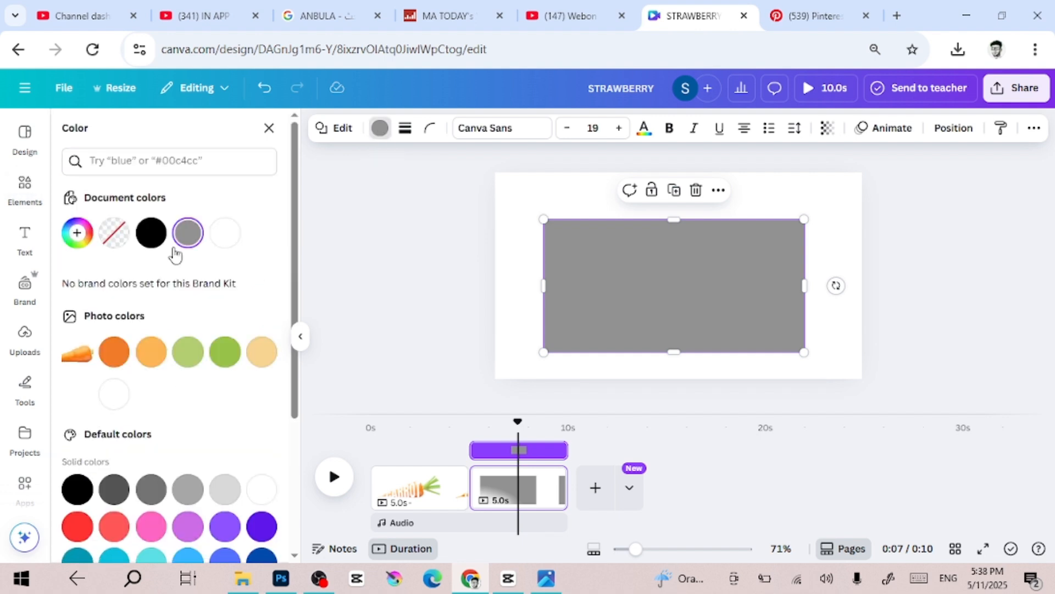
click(151, 234)
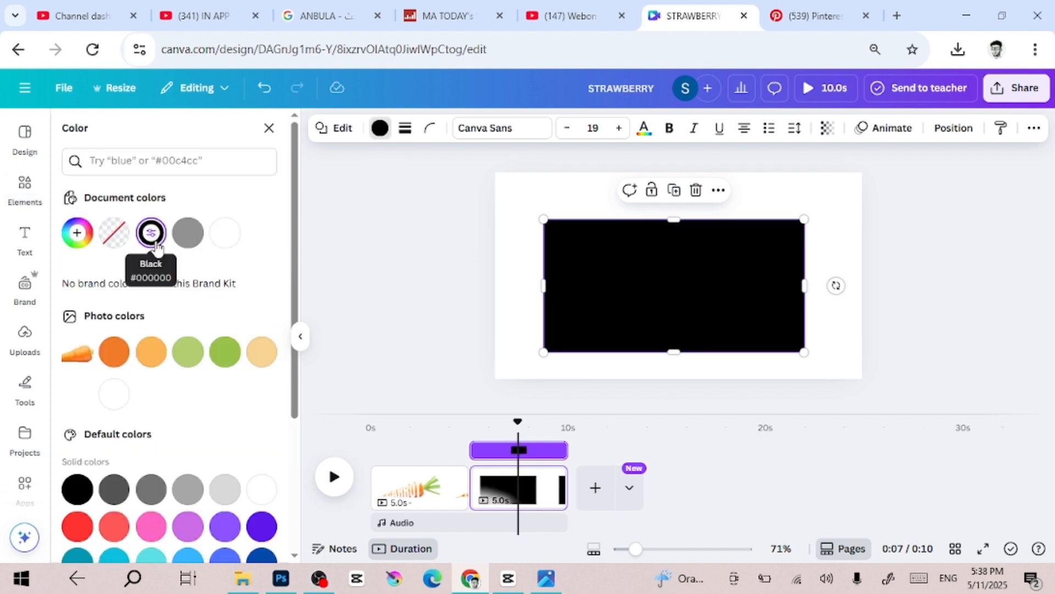
- Send the black rectangle to the back behind the CARROT text and pull its right edge in slightly closer to the word
right_click(730, 264)
mouse_move(799, 293)
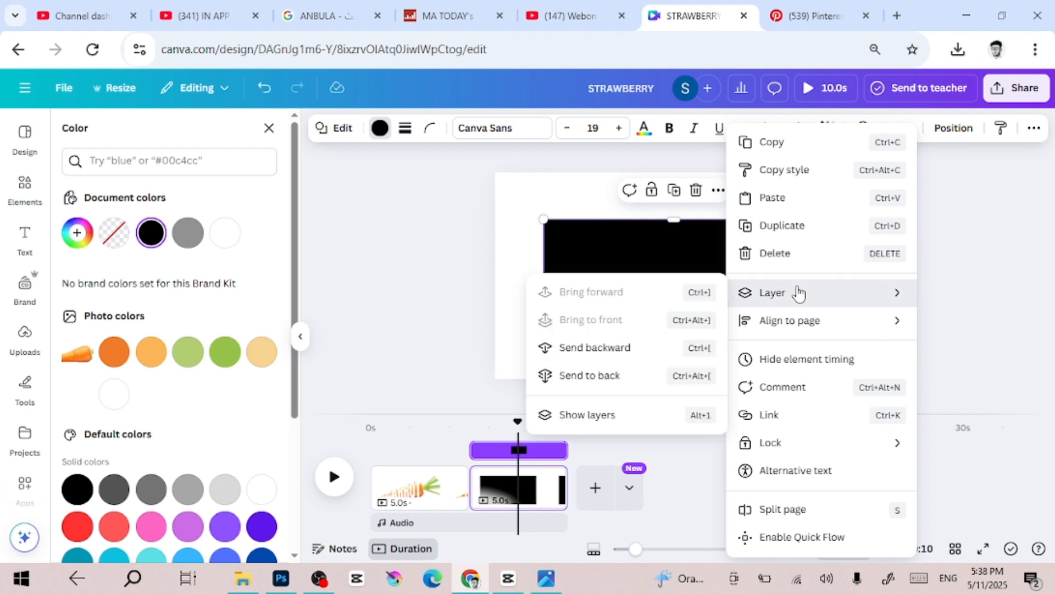
click(641, 376)
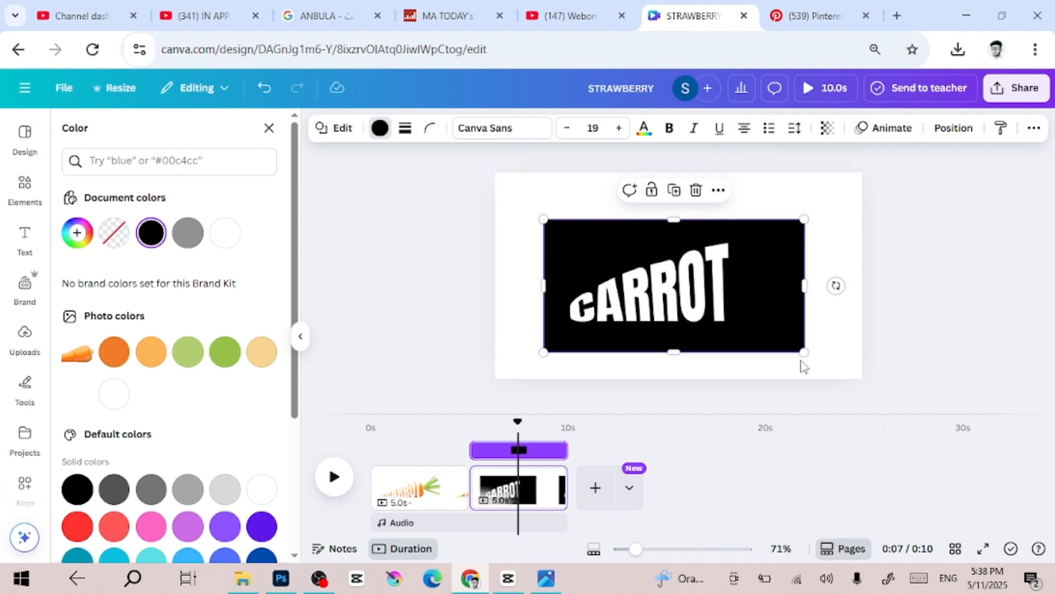
drag(803, 351, 779, 351)
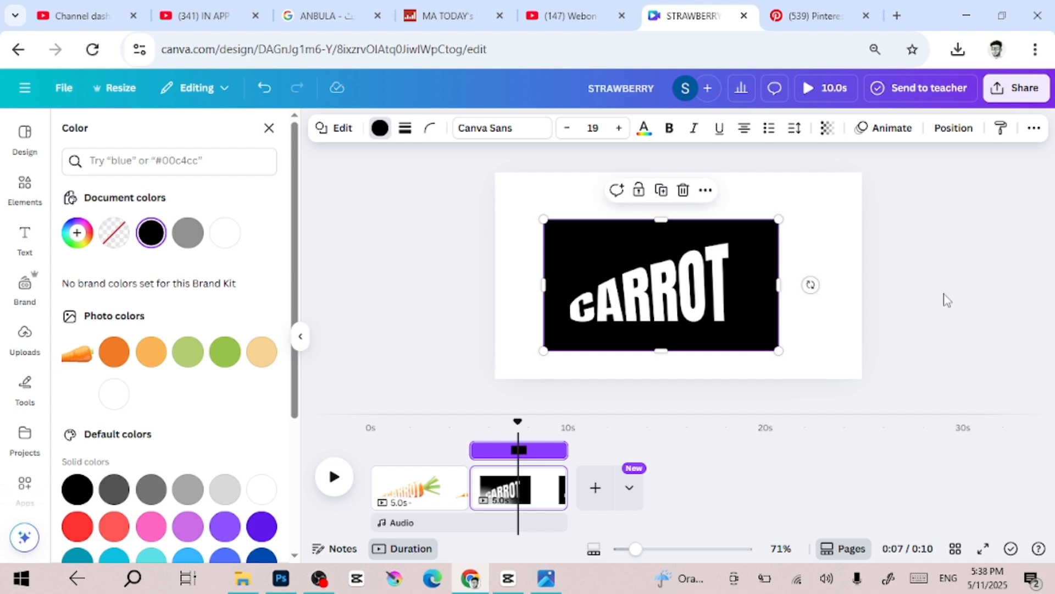
click(268, 128)
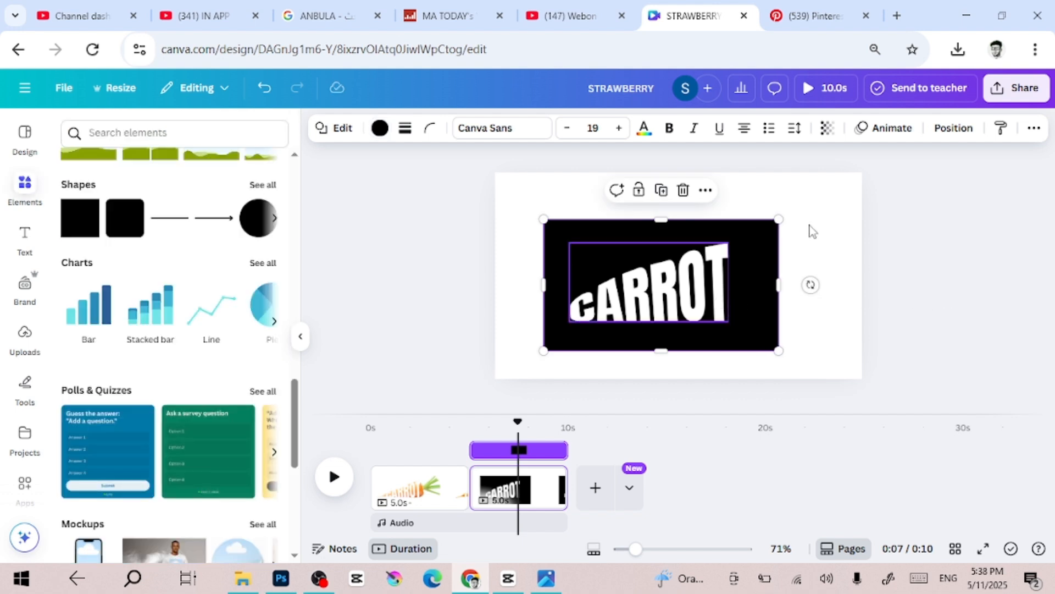
- Download only page 2 of the design as a PNG
click(1022, 99)
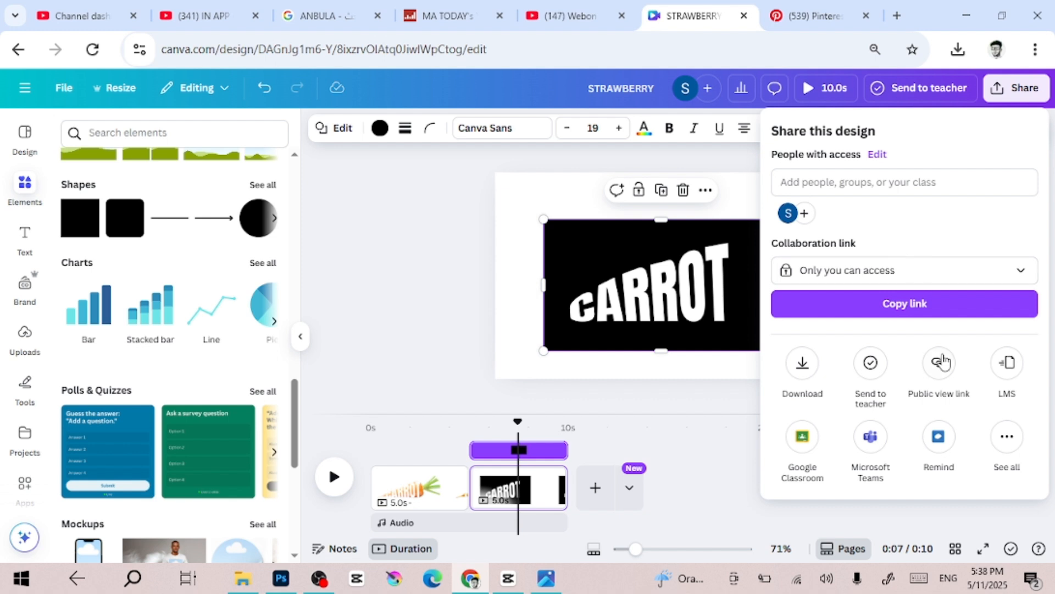
click(803, 364)
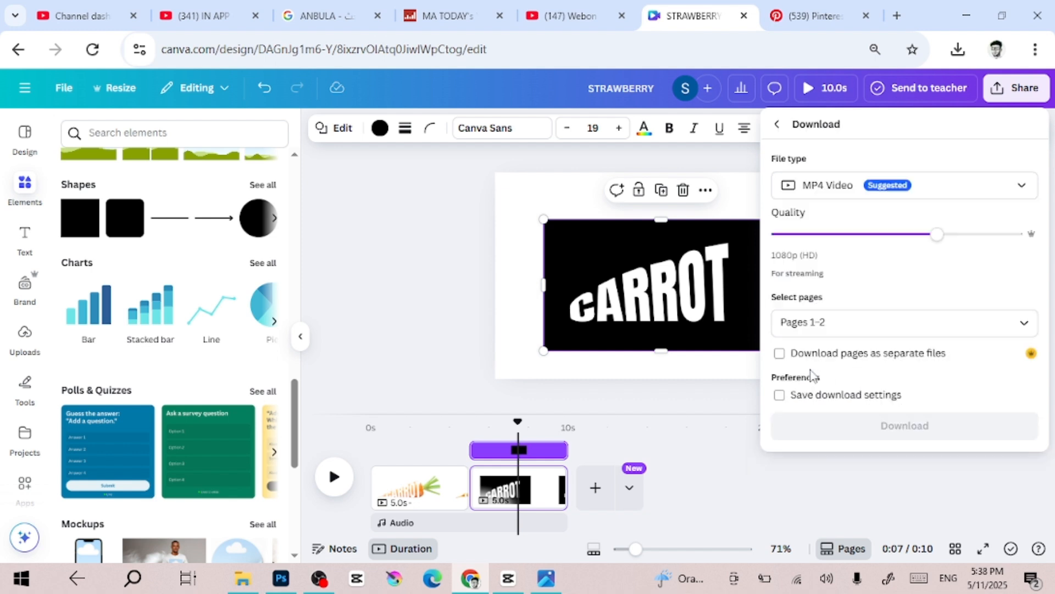
click(888, 321)
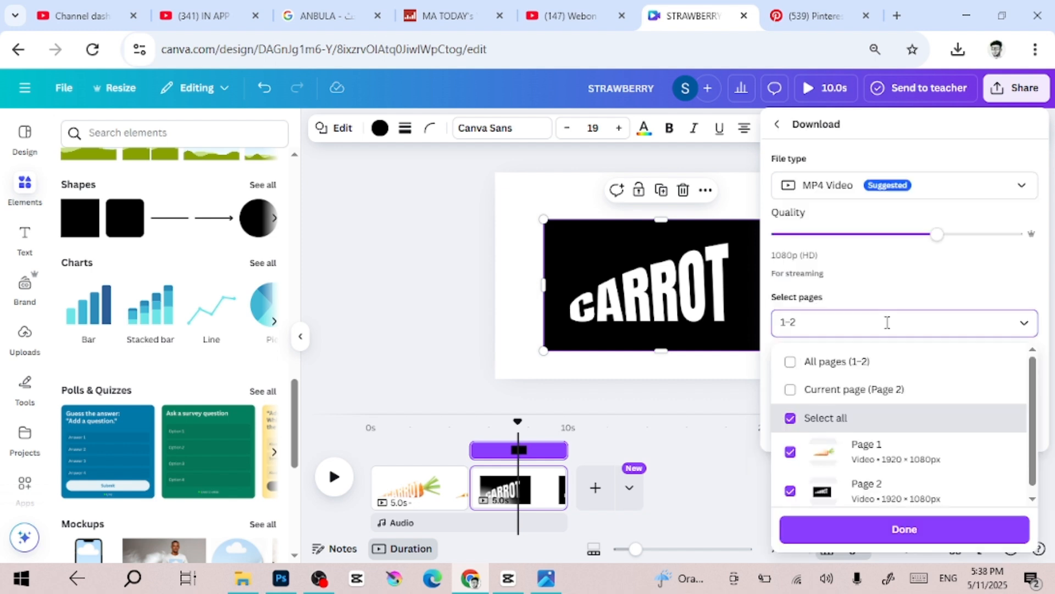
click(791, 452)
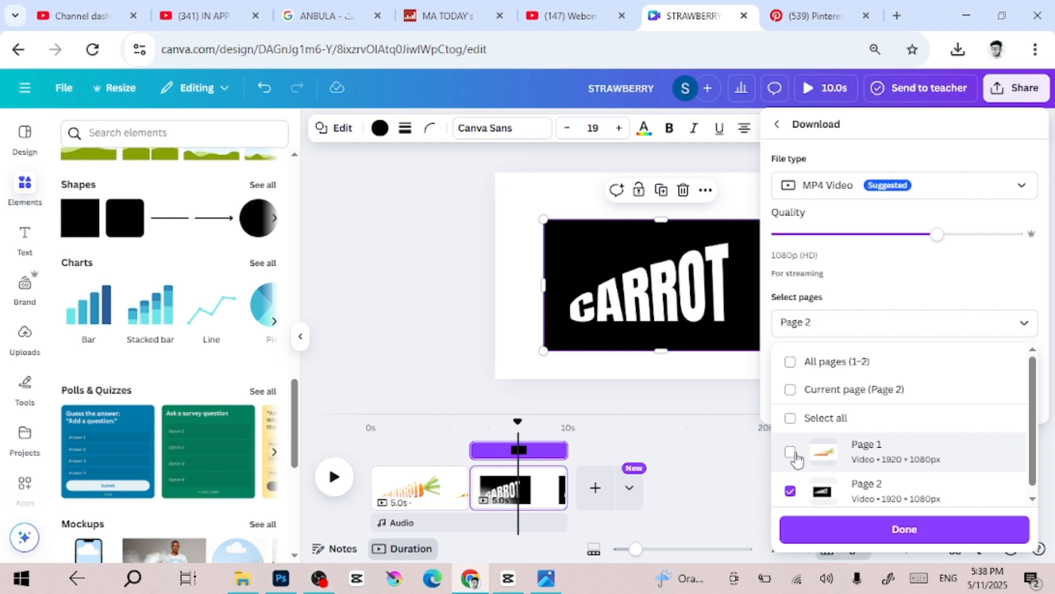
click(895, 185)
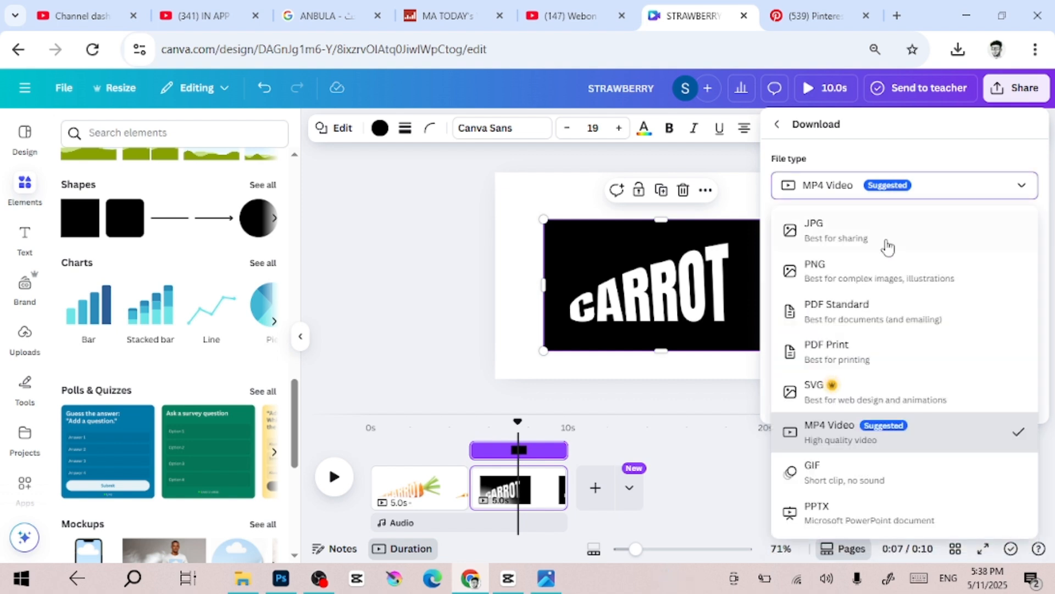
click(822, 278)
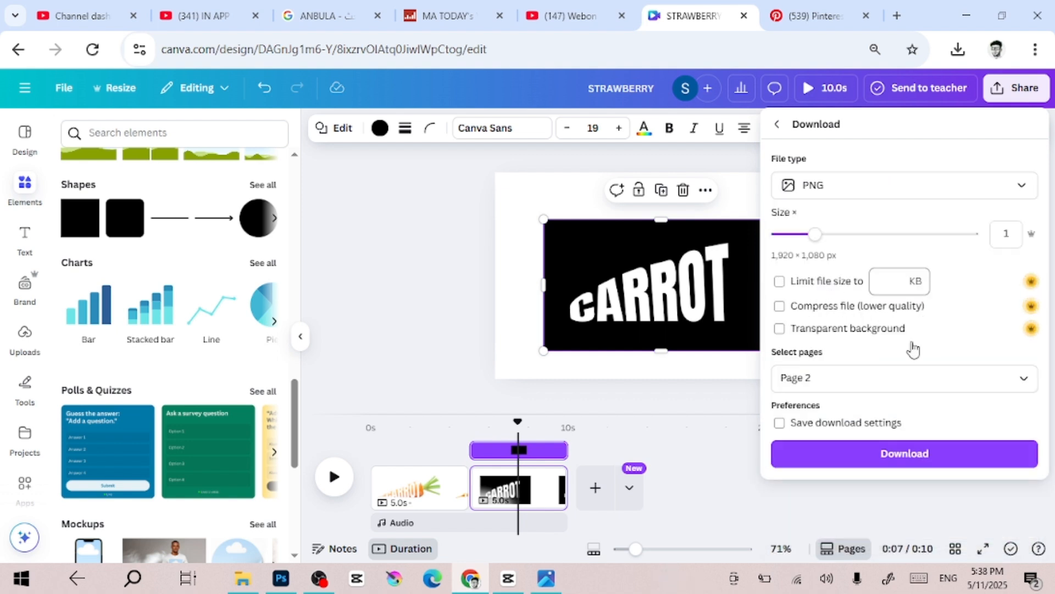
click(902, 454)
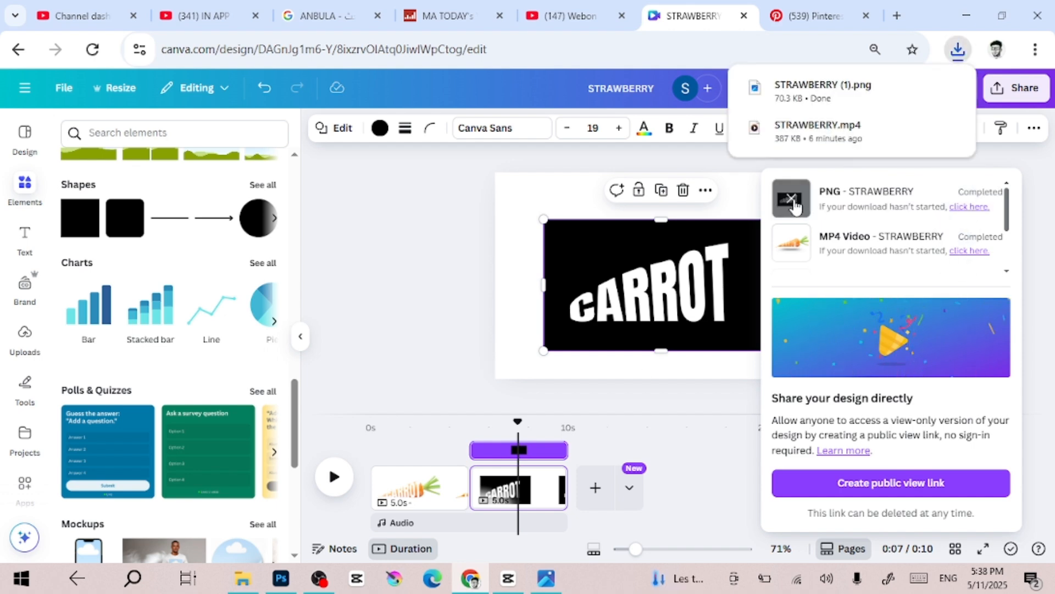
- Upload the downloaded STRAWBERRY (1).png from the browser's recent downloads to the design's image uploads
click(25, 335)
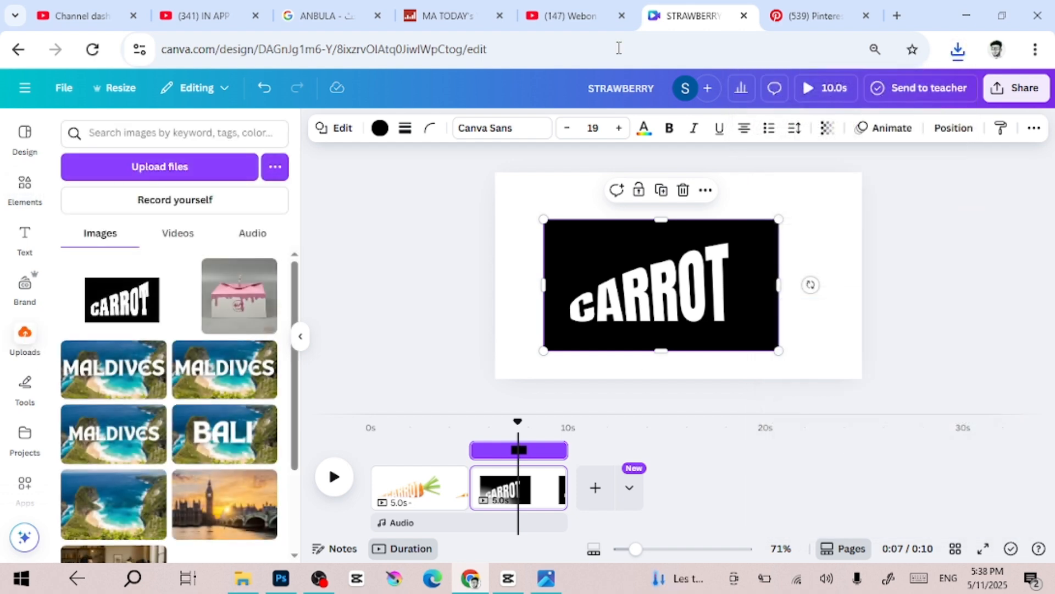
click(958, 49)
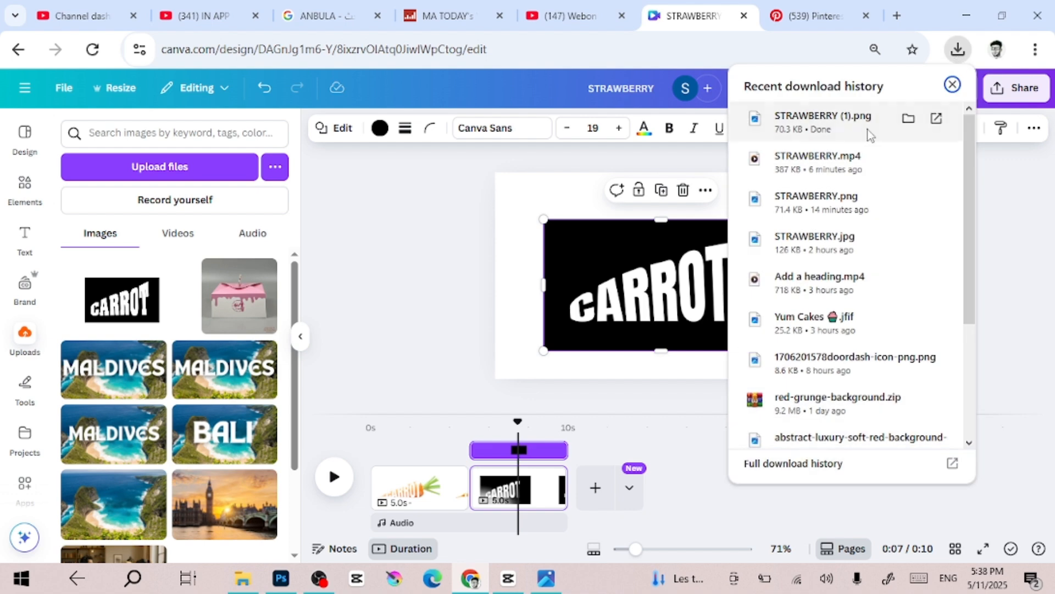
drag(863, 134, 144, 317)
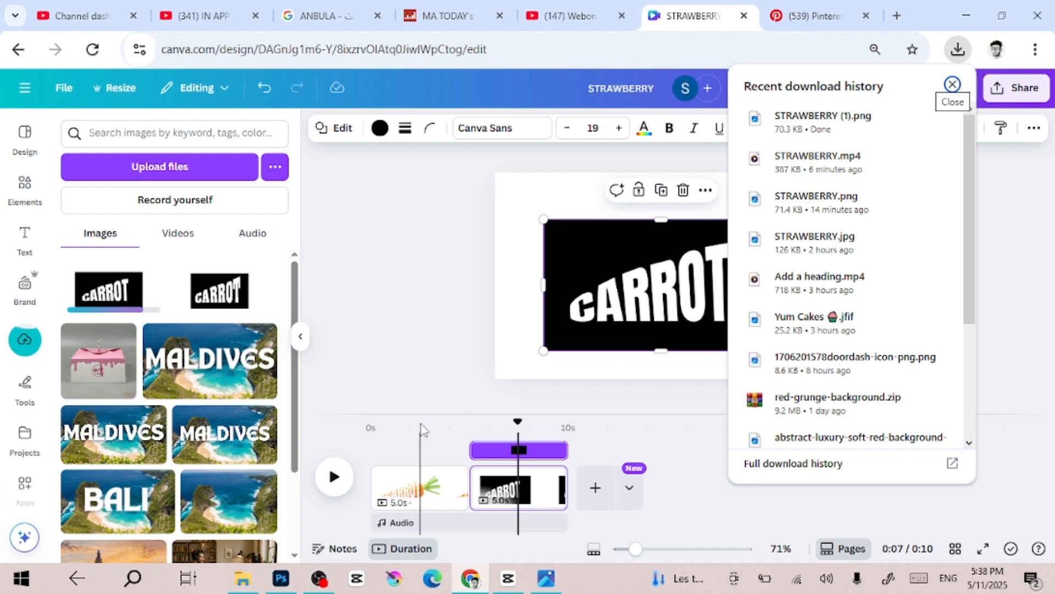
- Delete the white CARROT text from the first page and add the newly uploaded black-and-white CARROT image over the carrot
click(414, 501)
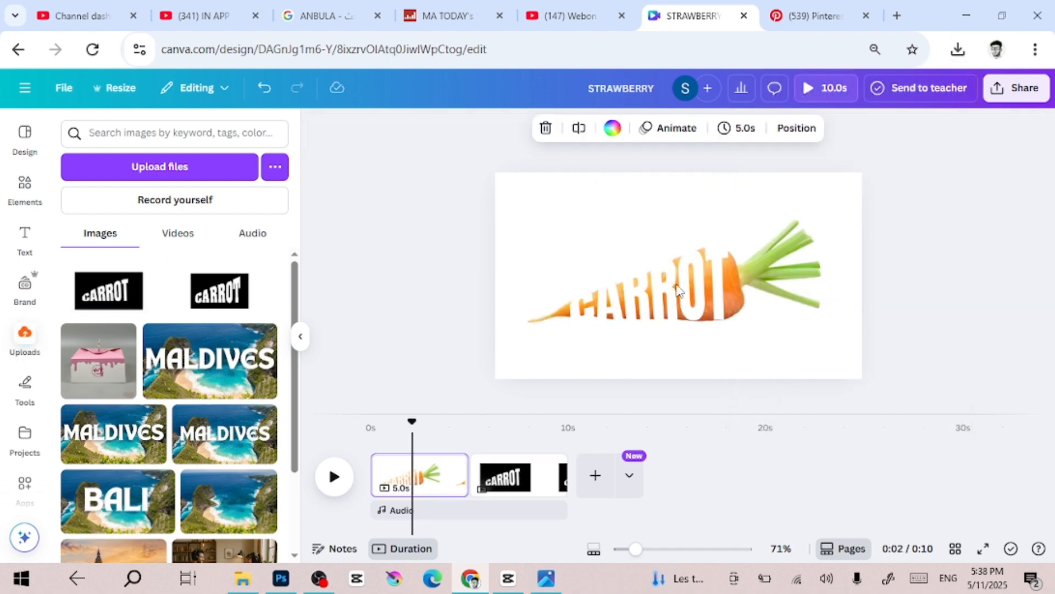
click(677, 305)
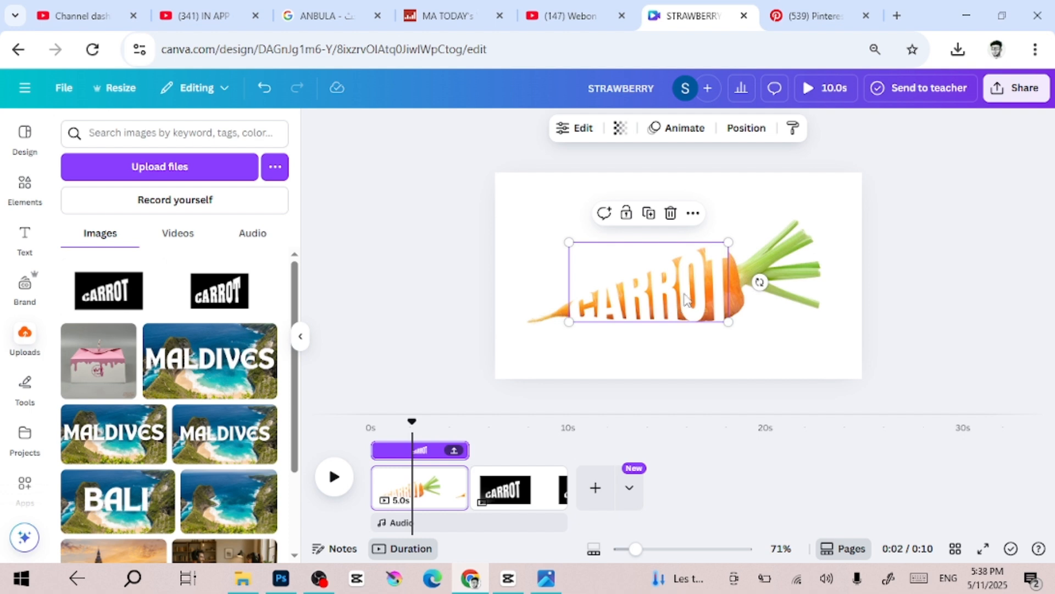
key(Delete)
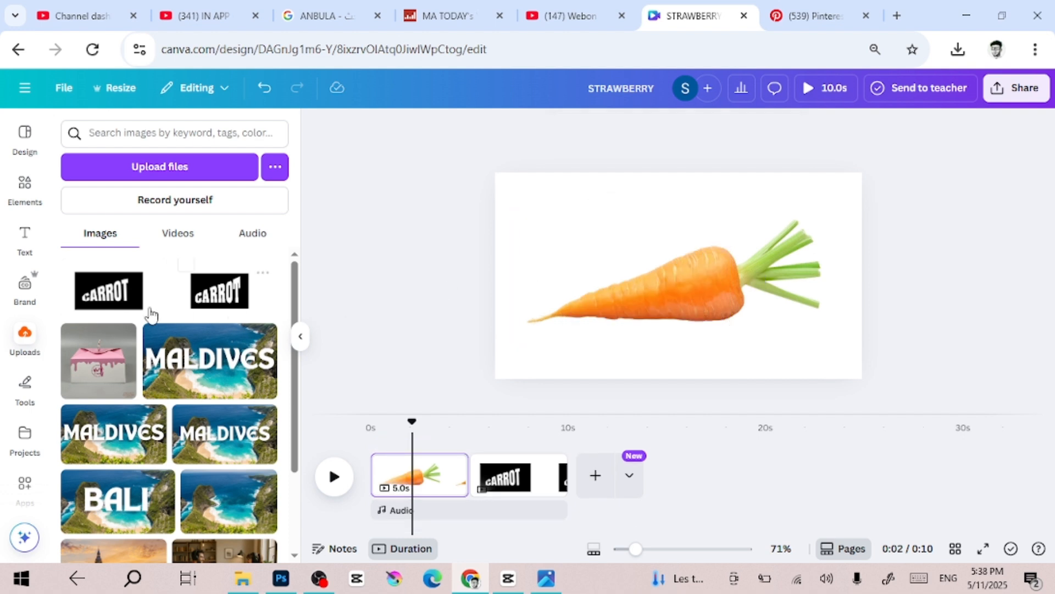
click(108, 299)
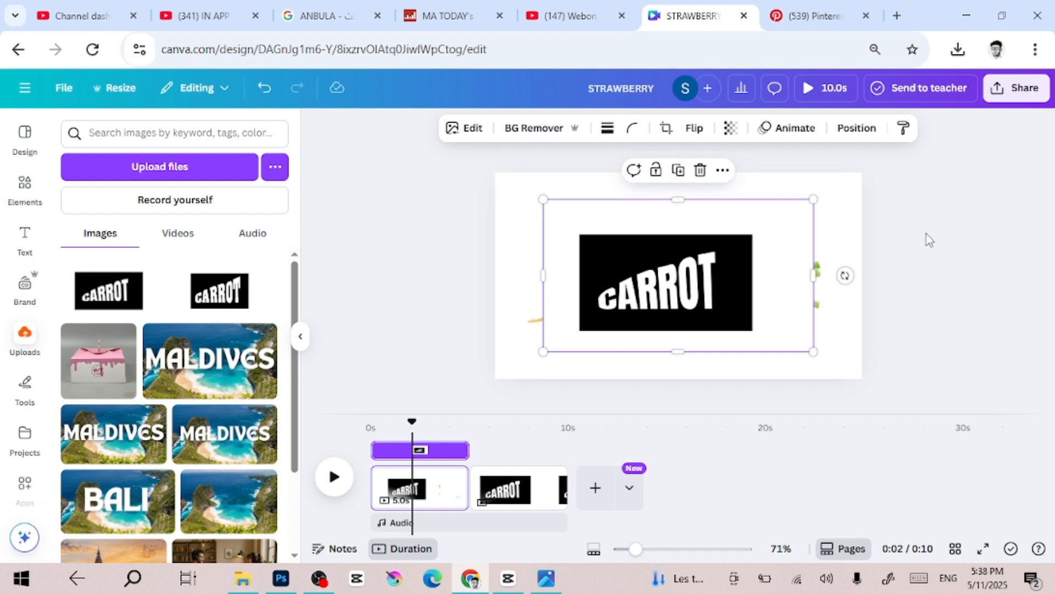
- Enlarge the black-and-white CARROT image from its opposite corners until it fills the whole first page
drag(814, 352, 862, 378)
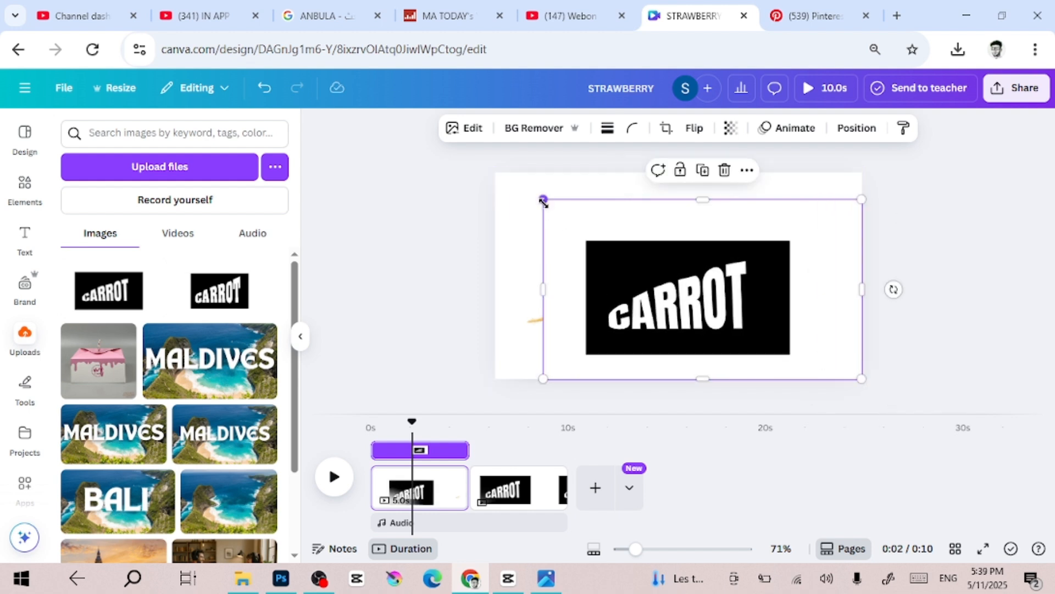
drag(543, 201, 492, 186)
click(457, 271)
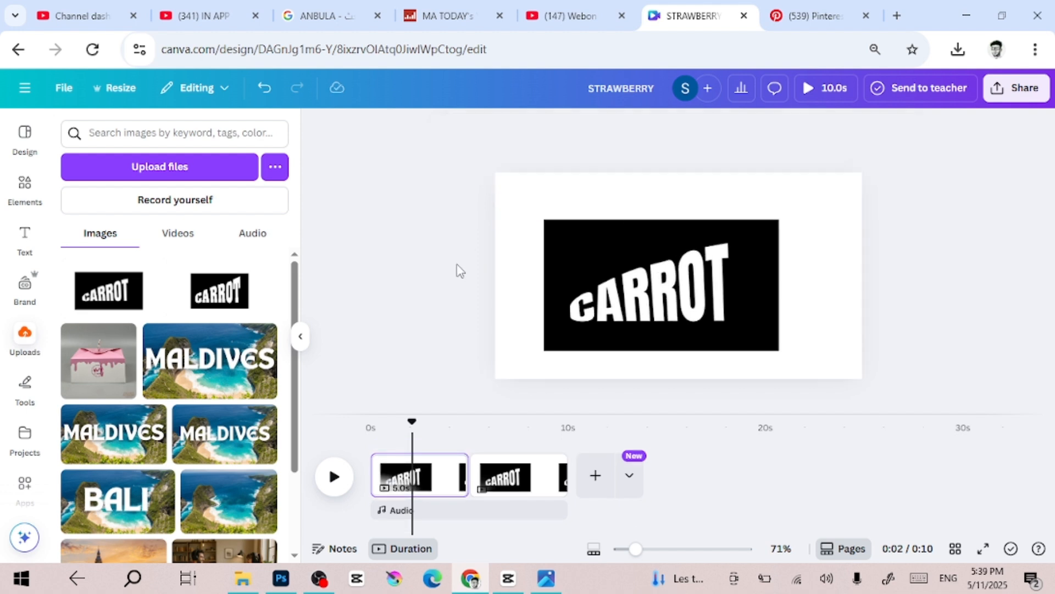
- Apply BG Remover to the CARROT image covering the first page
click(621, 261)
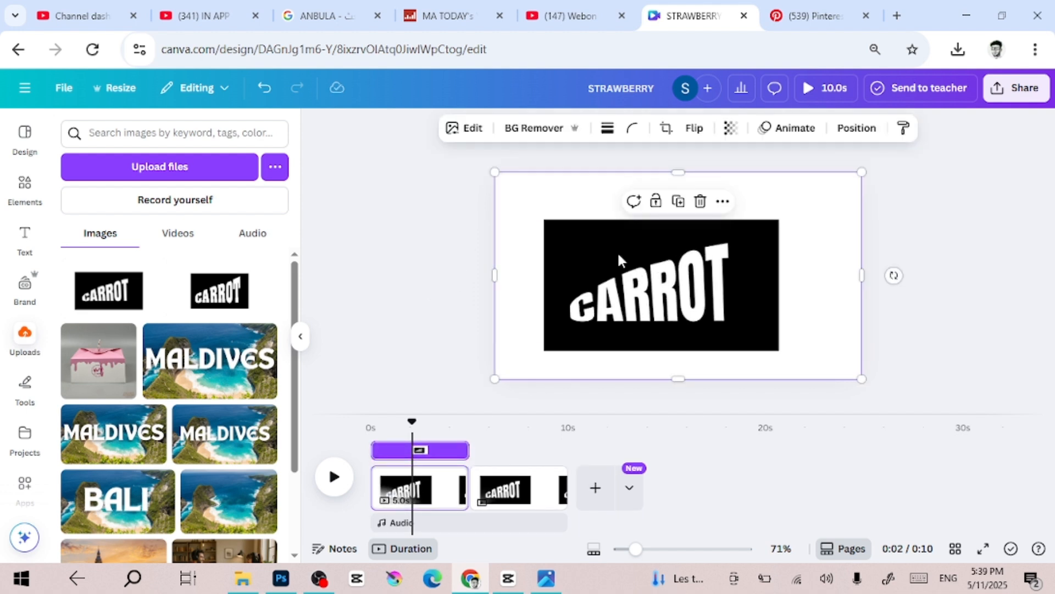
click(473, 138)
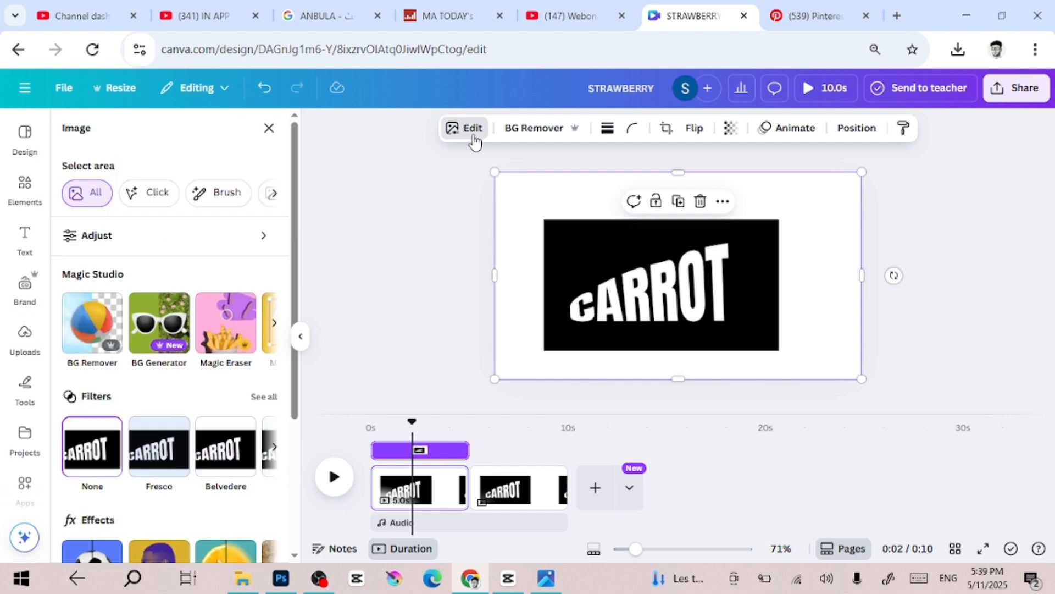
click(99, 331)
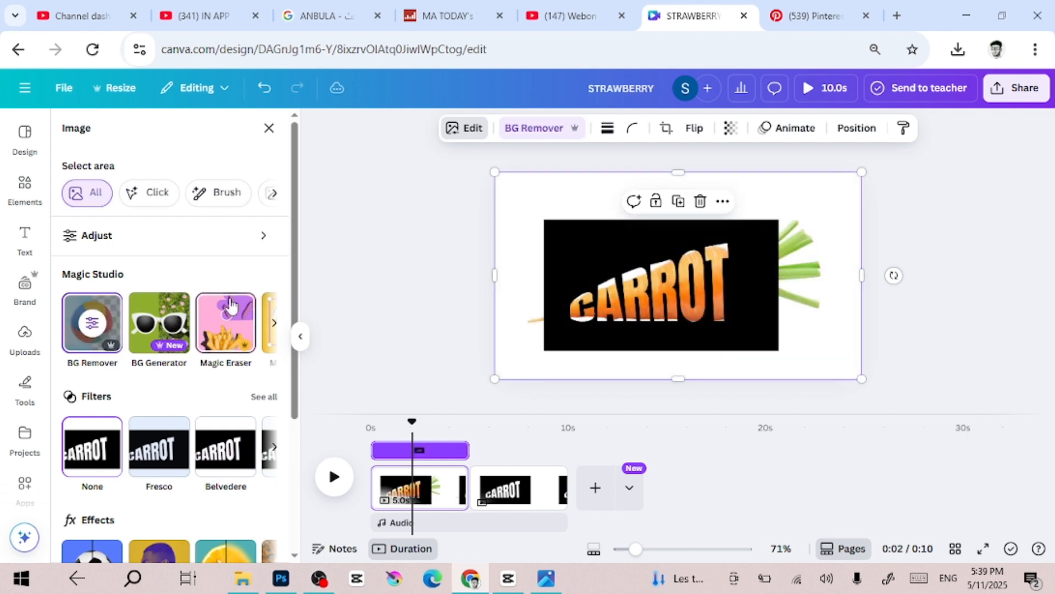
- Apply the Cherry duotone effect to the CARROT image and set both its Highlights and Shadows colours to white #FFFFFF
scroll(198, 403, down, 3)
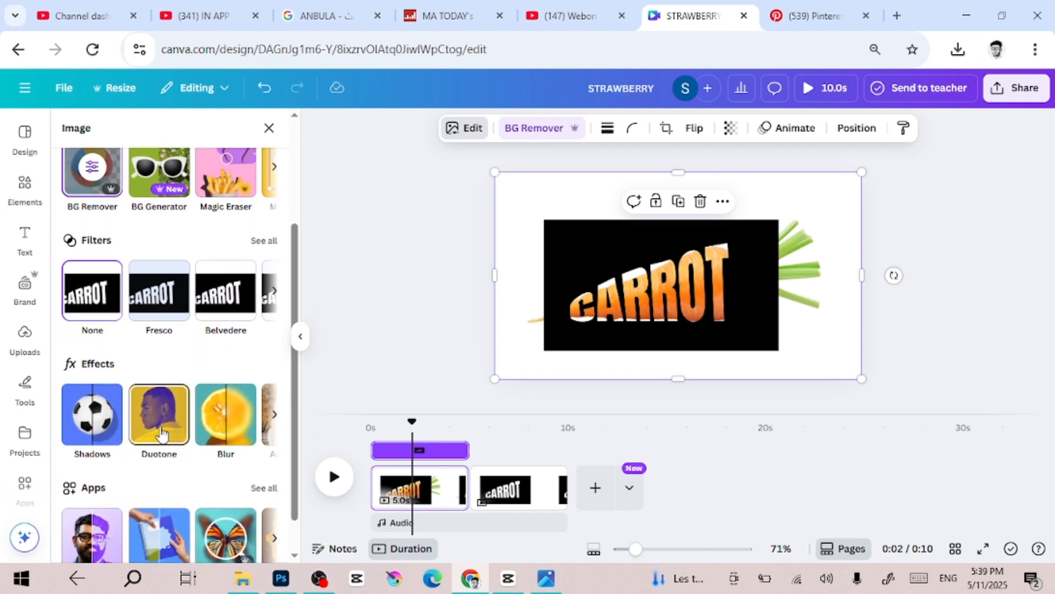
click(168, 434)
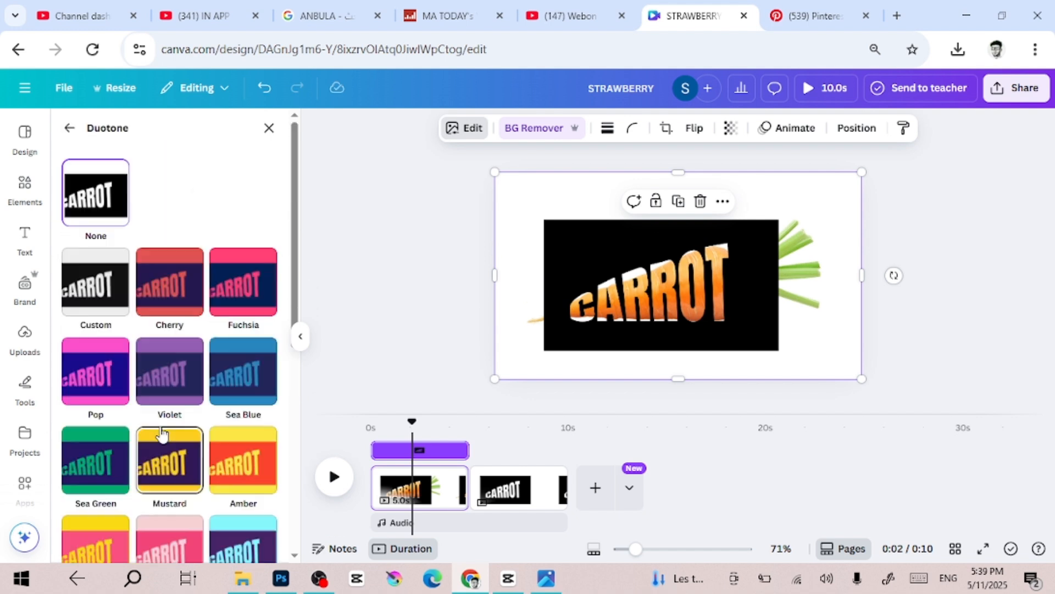
click(174, 313)
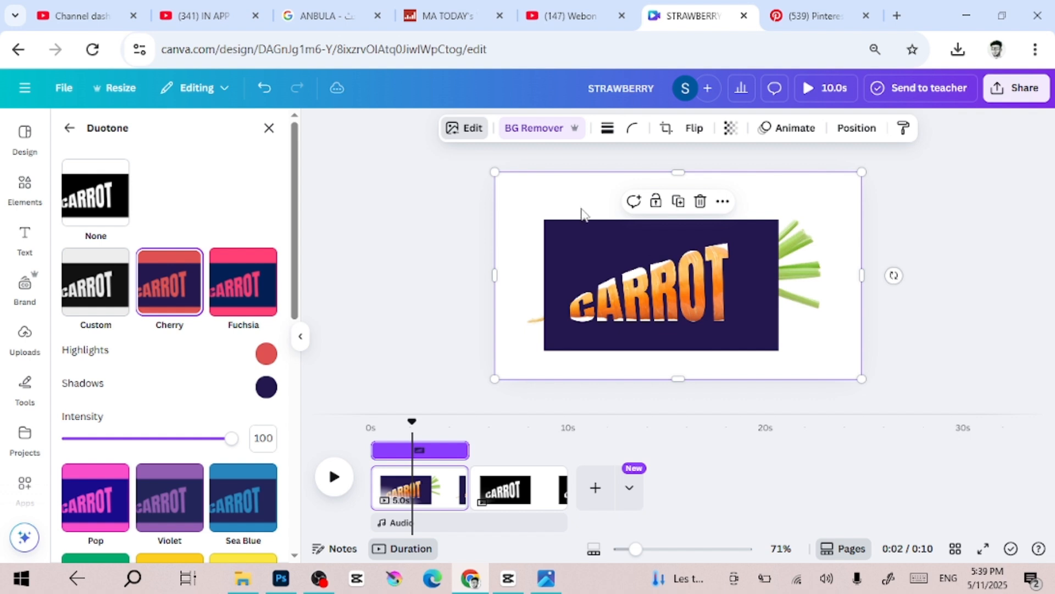
click(266, 354)
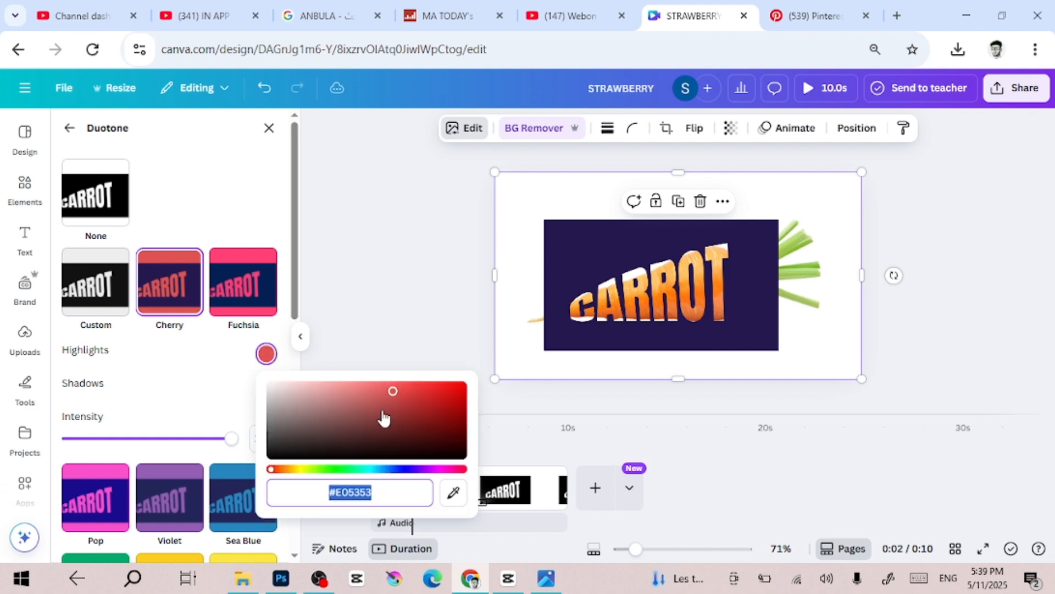
click(353, 436)
drag(353, 436, 249, 368)
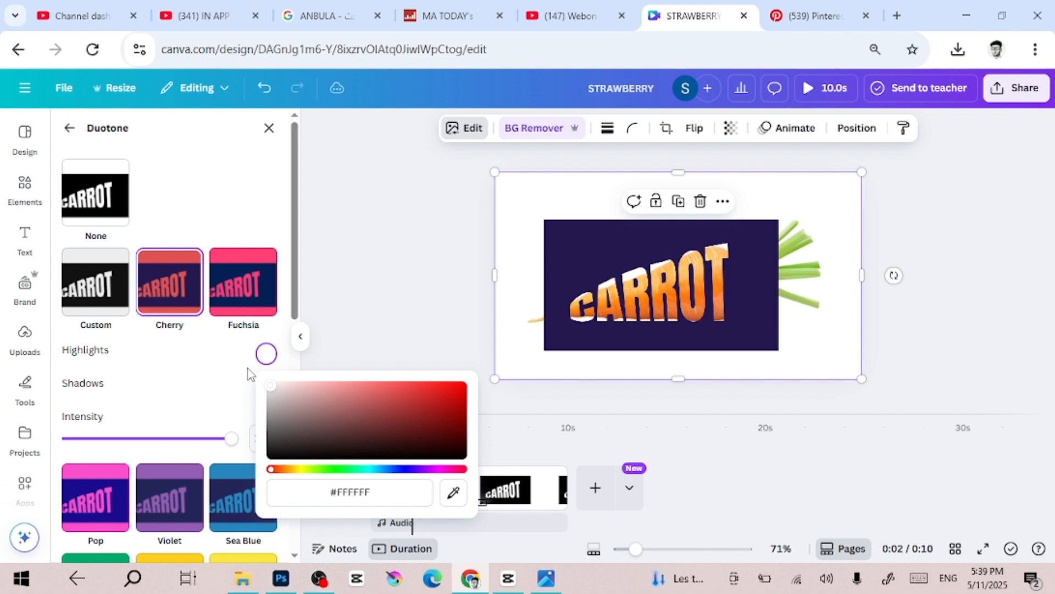
click(233, 390)
click(266, 386)
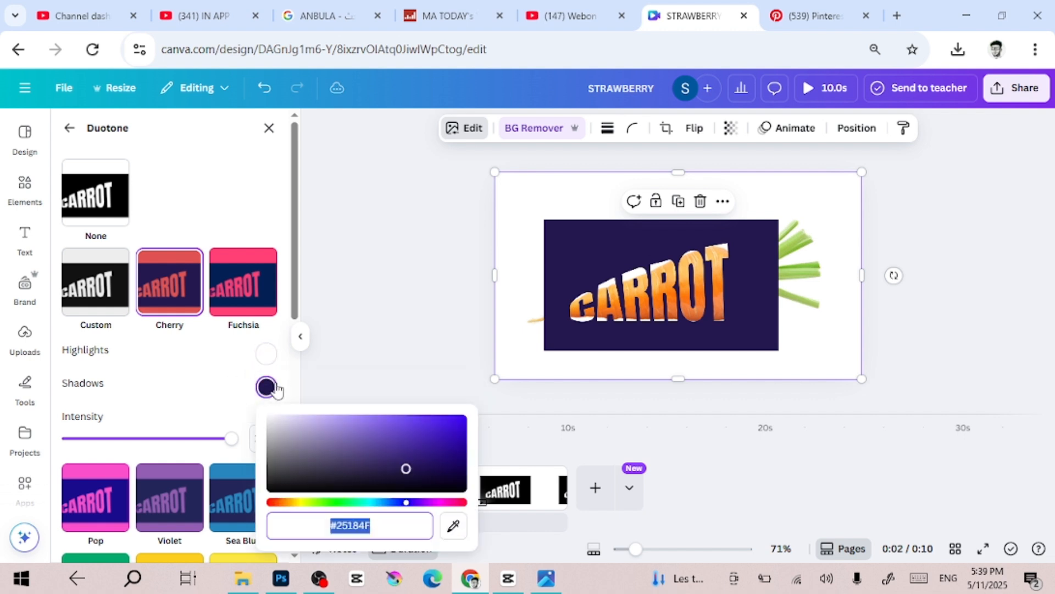
text(#FFFFFF)
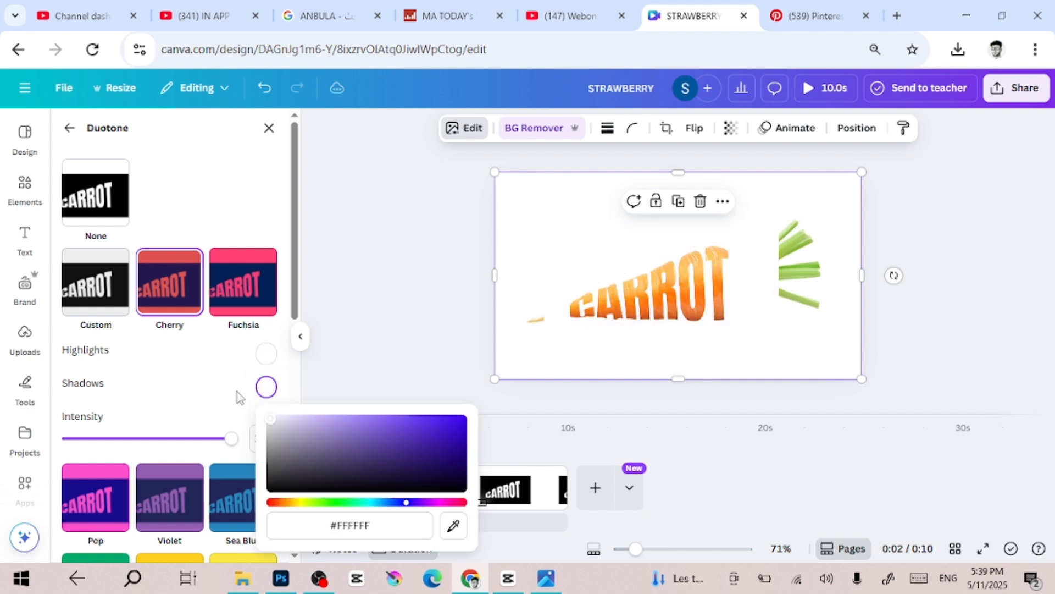
- Crop the white CARROT overlay inward from both sides so its edges end close to the first and last letters
click(405, 306)
drag(494, 276, 572, 275)
drag(866, 275, 732, 293)
scroll(732, 293, up, 1)
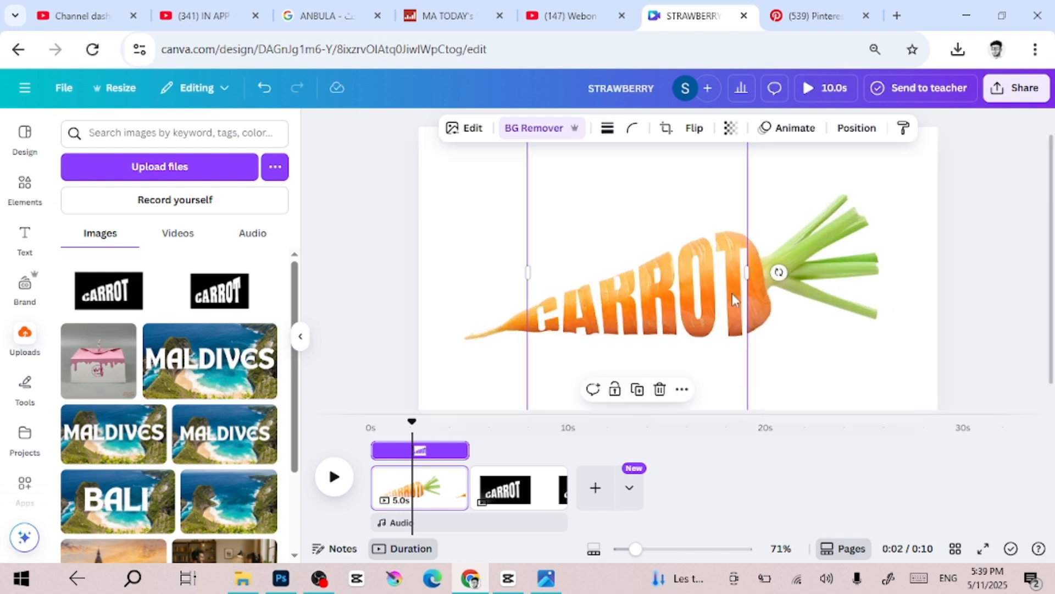
click(981, 320)
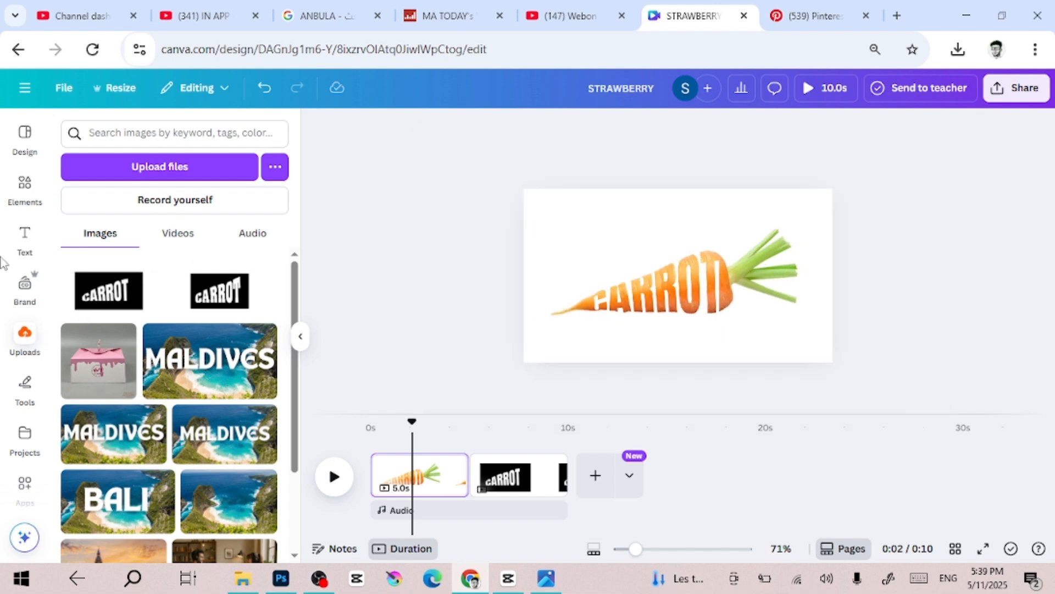
click(21, 192)
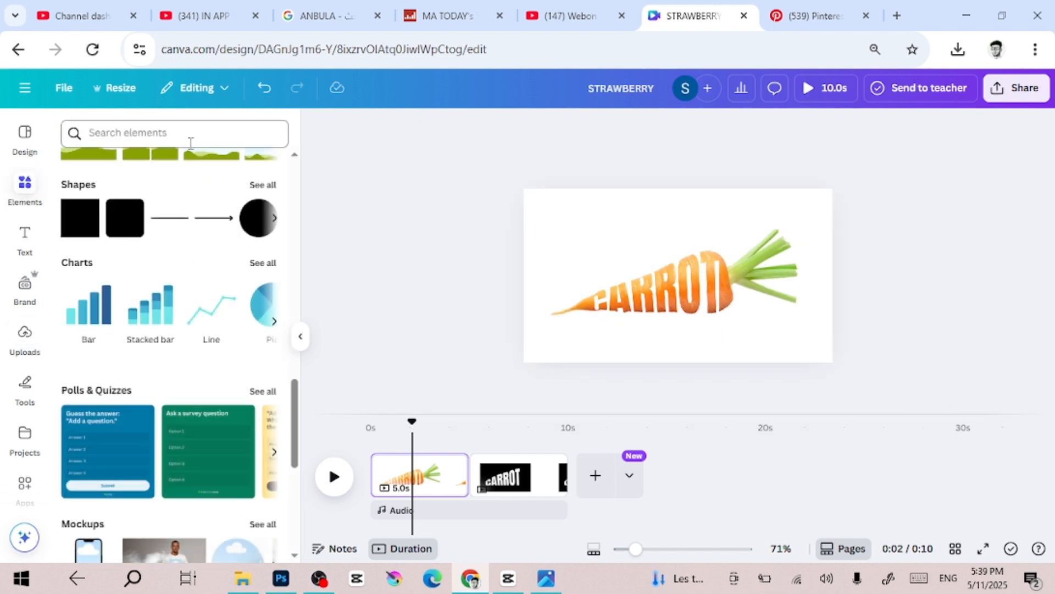
click(182, 137)
text(SH)
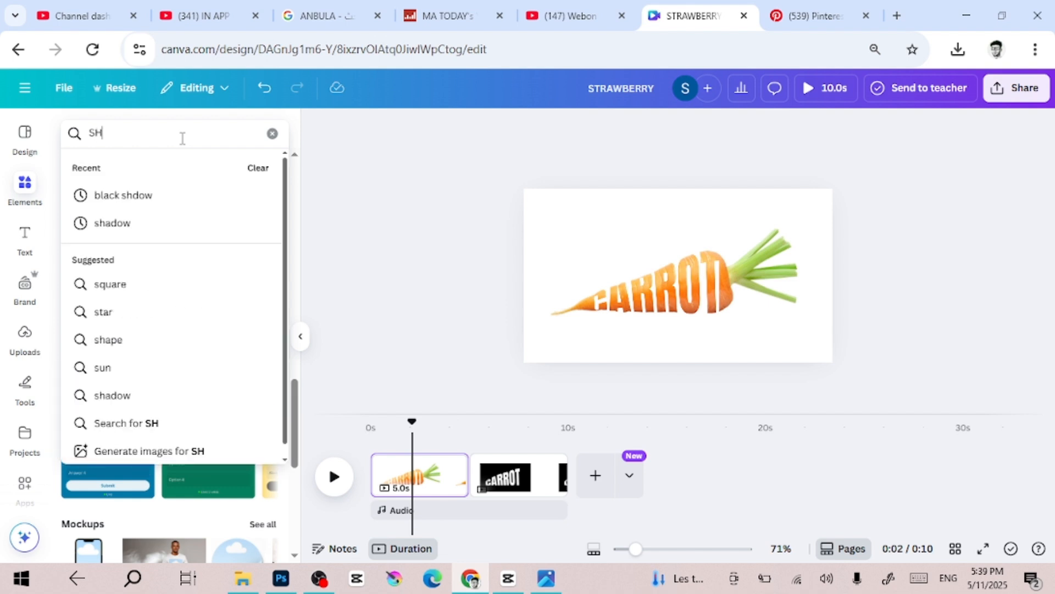
key(BackSpace)
key(BackSpace)
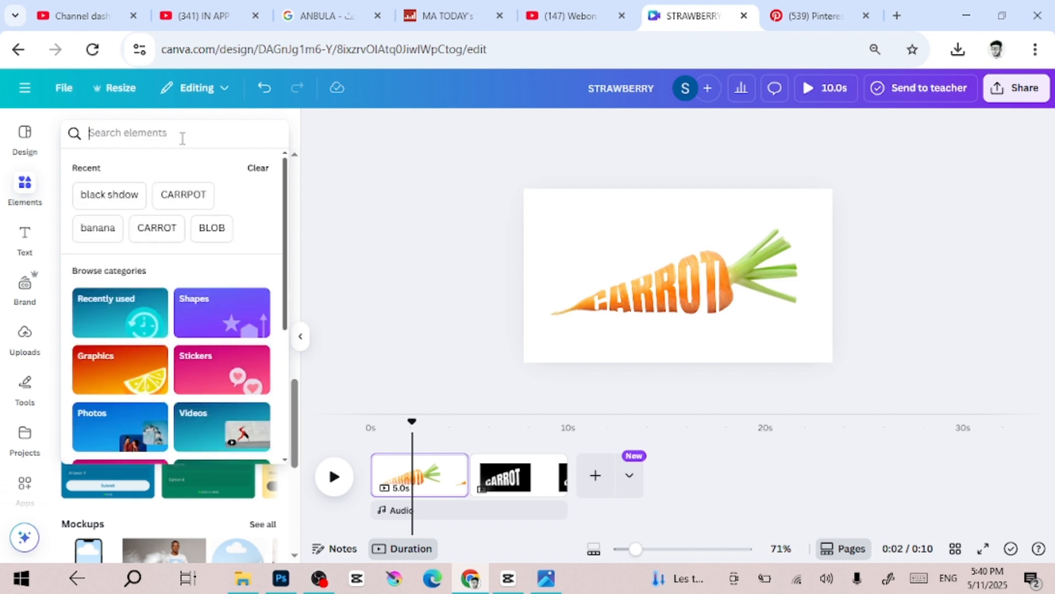
click(379, 186)
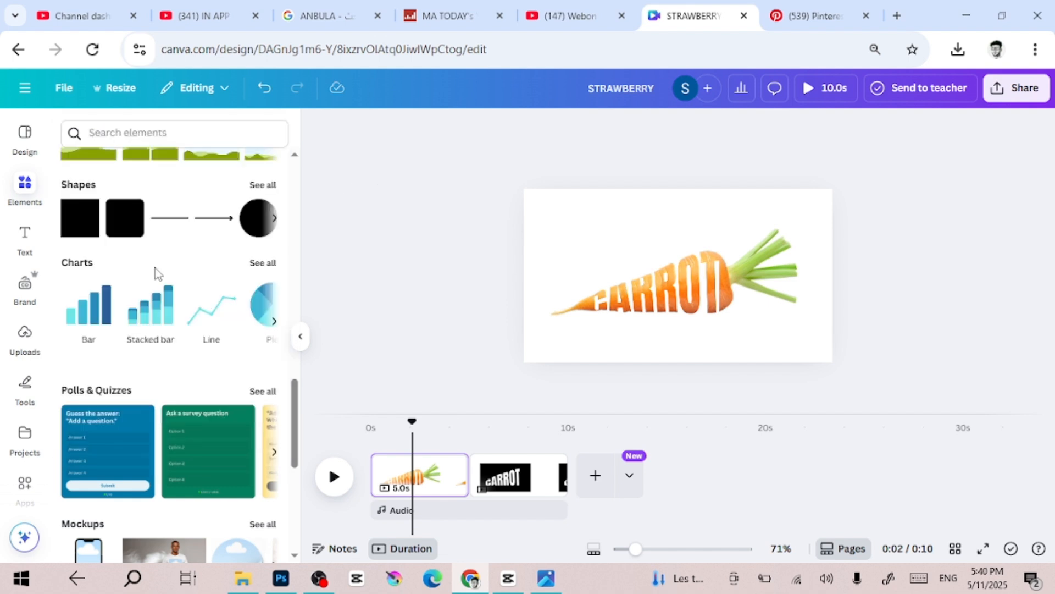
- Add the blurred black shadow from the recently used elements beneath the carrot and set its transparency to 65
scroll(154, 270, up, 5)
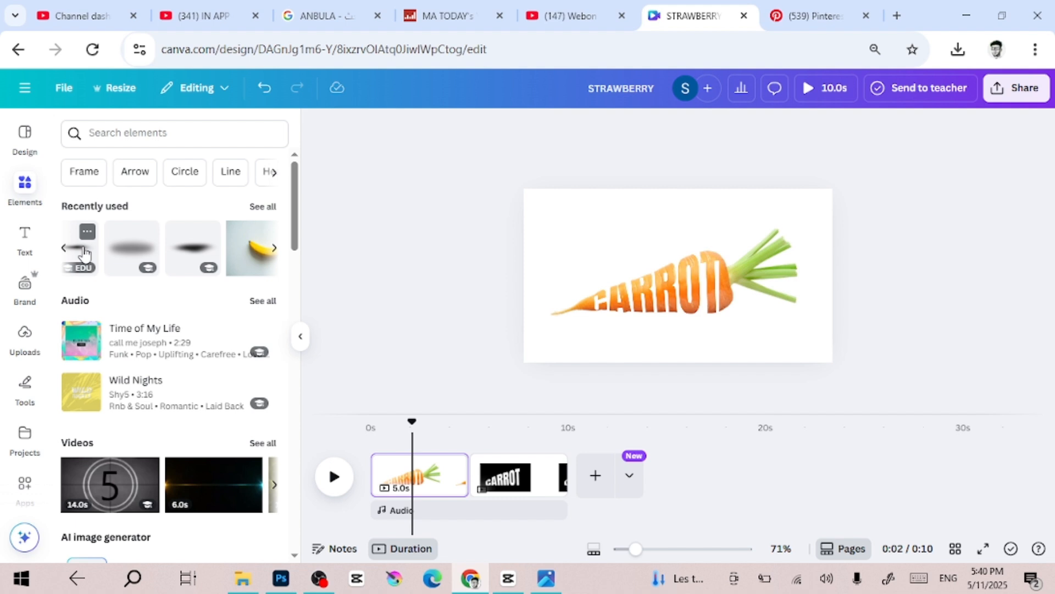
click(66, 255)
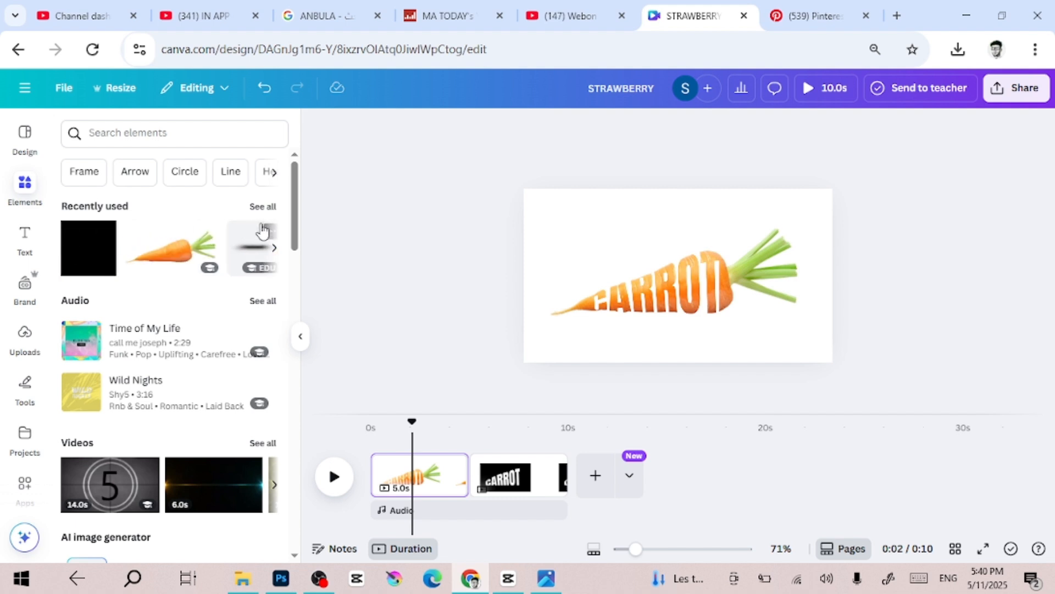
click(250, 253)
drag(707, 273, 687, 342)
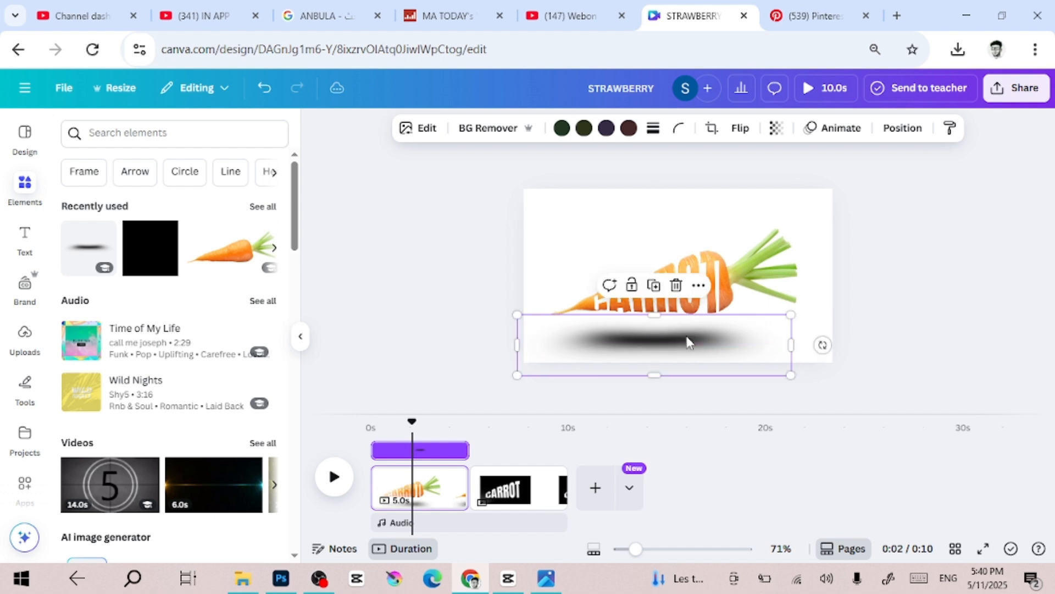
click(782, 132)
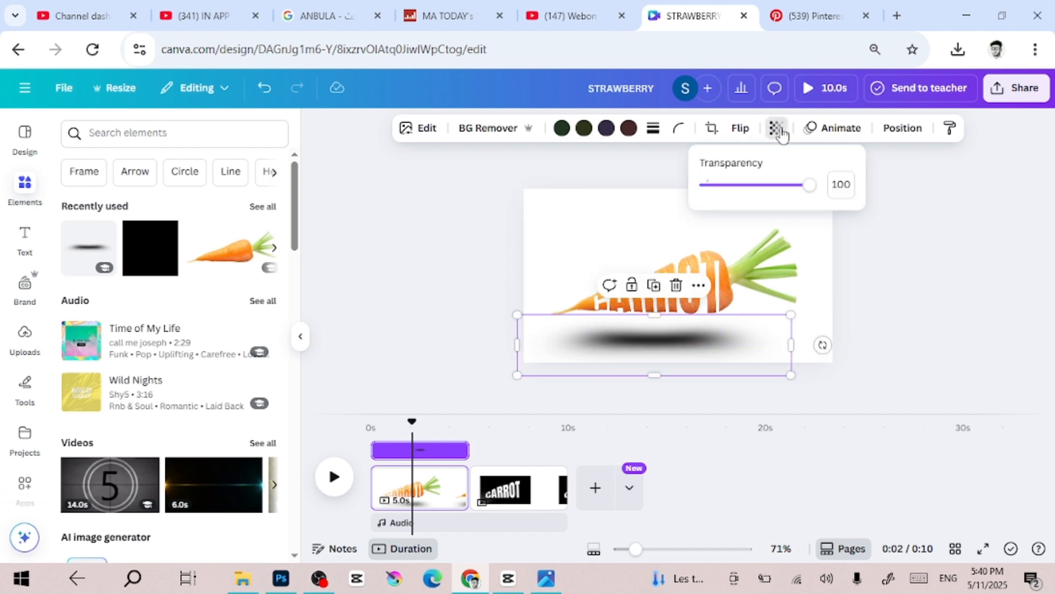
drag(797, 184, 774, 192)
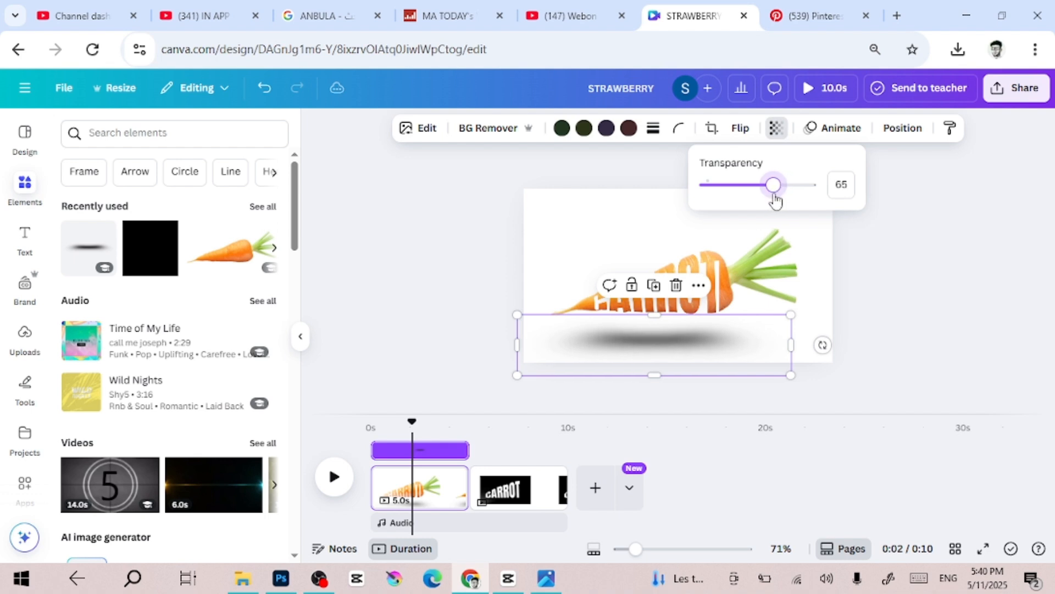
click(722, 347)
- Move the carrot, its text overlay and the shadow together slightly upward, keeping the composition roughly centred on the page
drag(900, 259, 557, 372)
click(814, 229)
drag(649, 303, 665, 279)
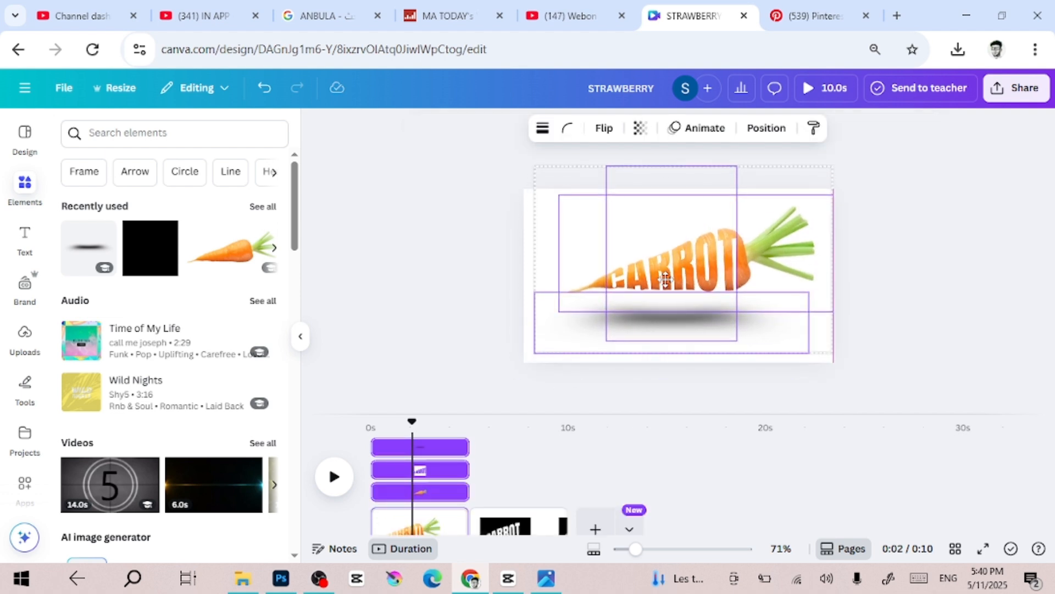
click(478, 303)
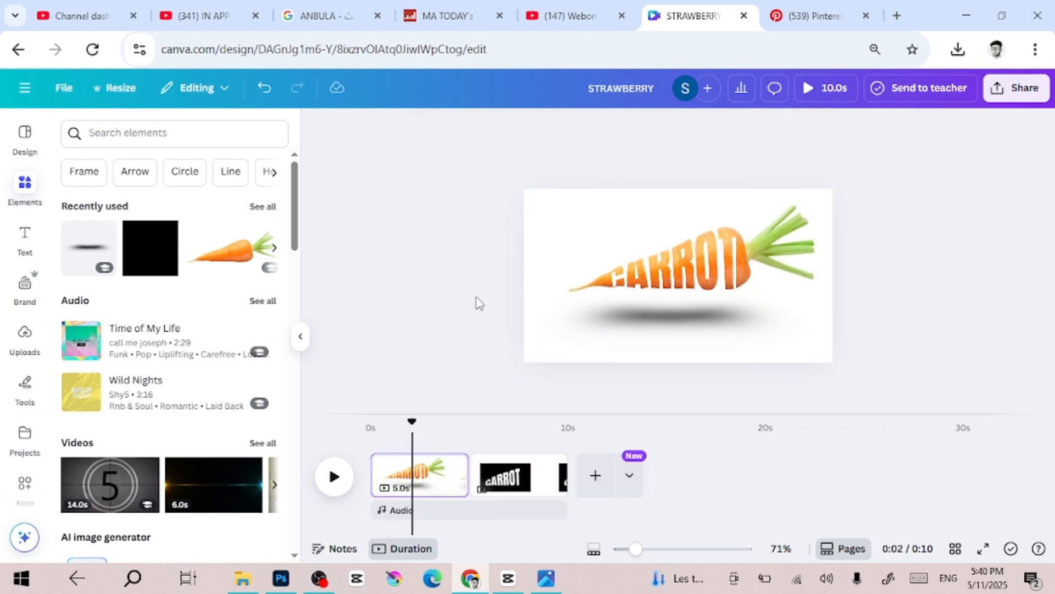
drag(883, 245, 608, 360)
drag(649, 282, 631, 292)
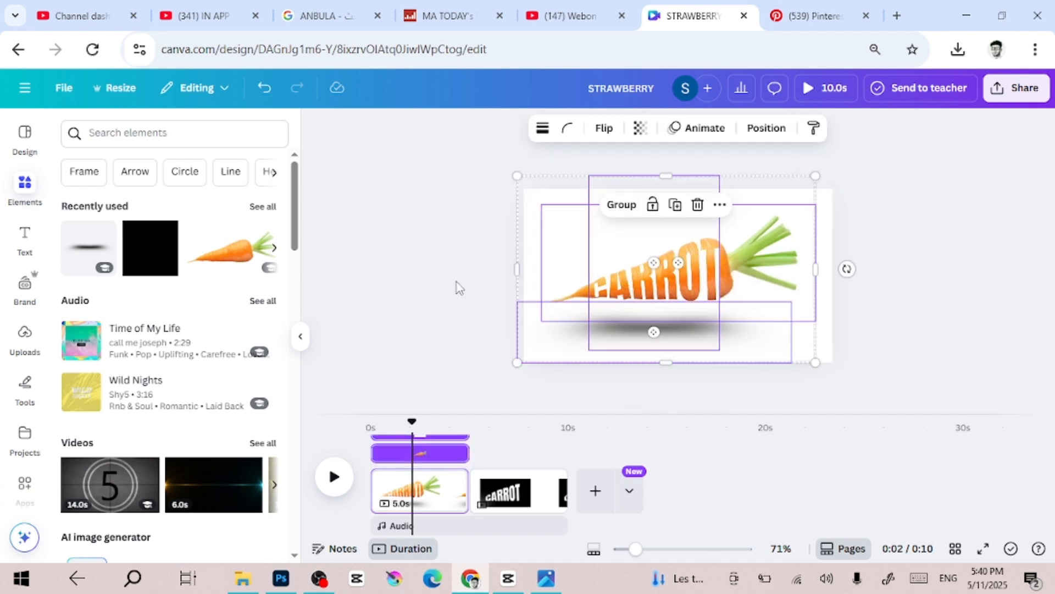
click(459, 288)
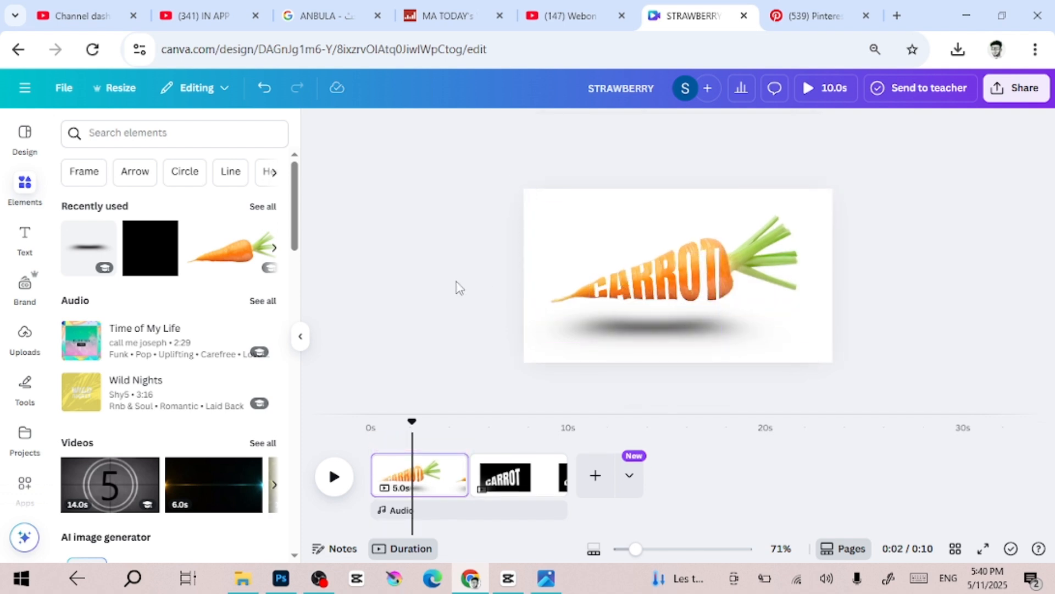